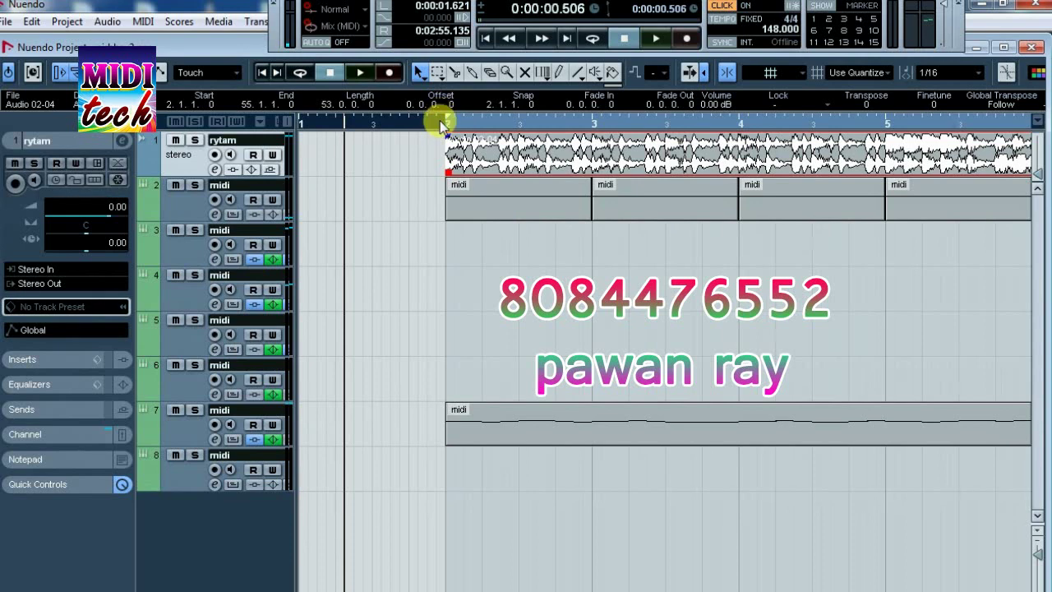
Play the arrangement from bar 2 to hear the rytam track together with the MIDI parts, ending with playback stopped
key(g)
key(g)
key(g)
key(g)
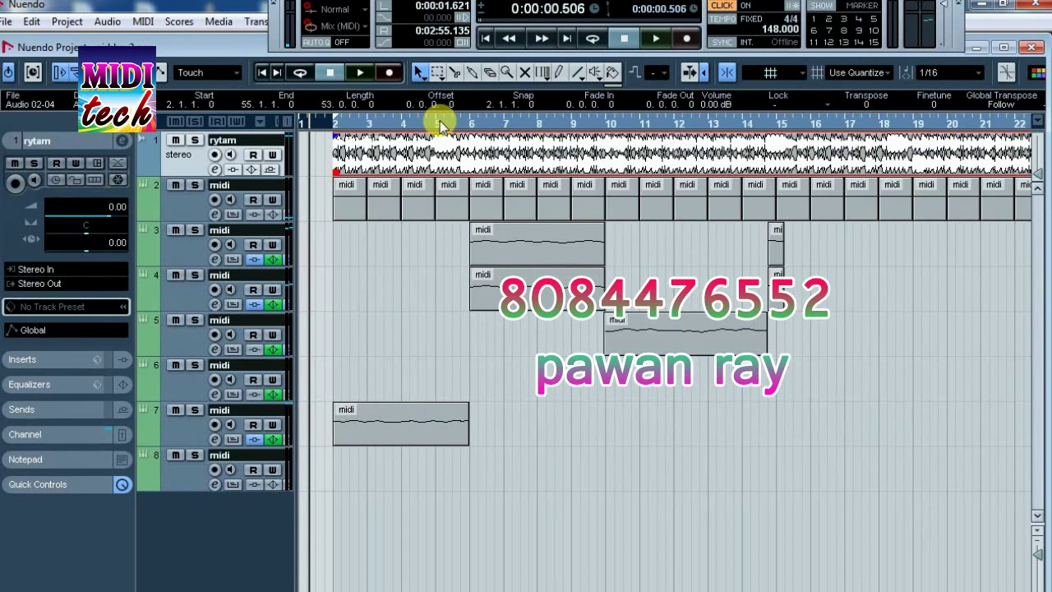
key(h)
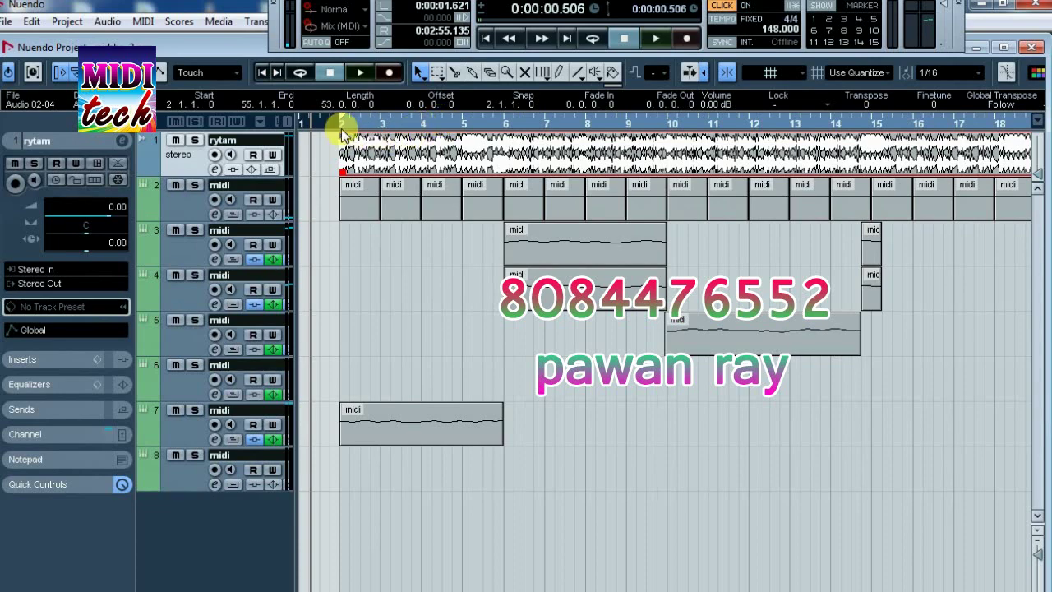
drag(343, 127, 346, 194)
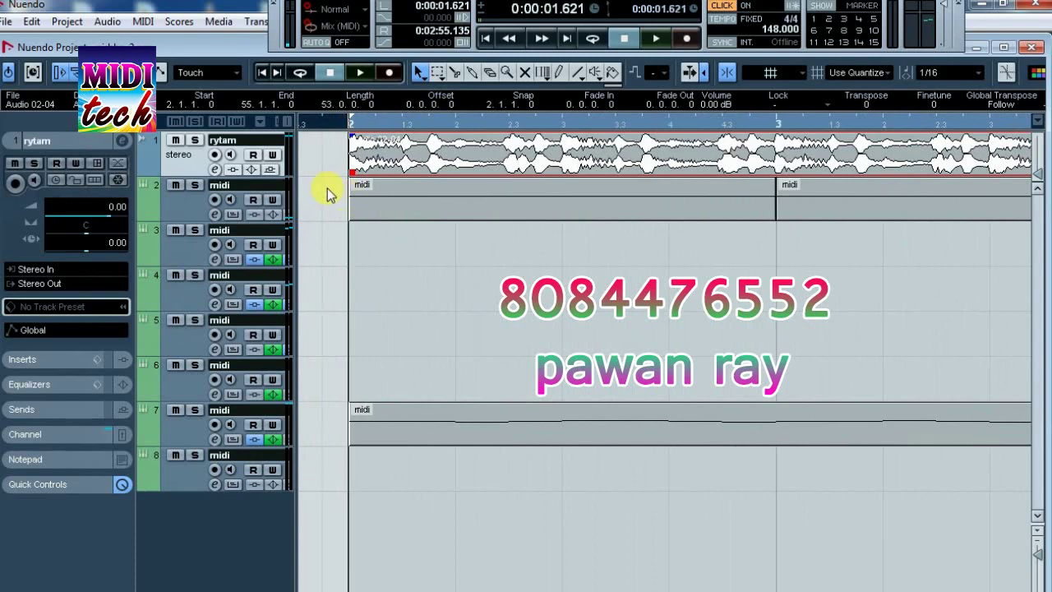
key(g)
key(g)
key(g)
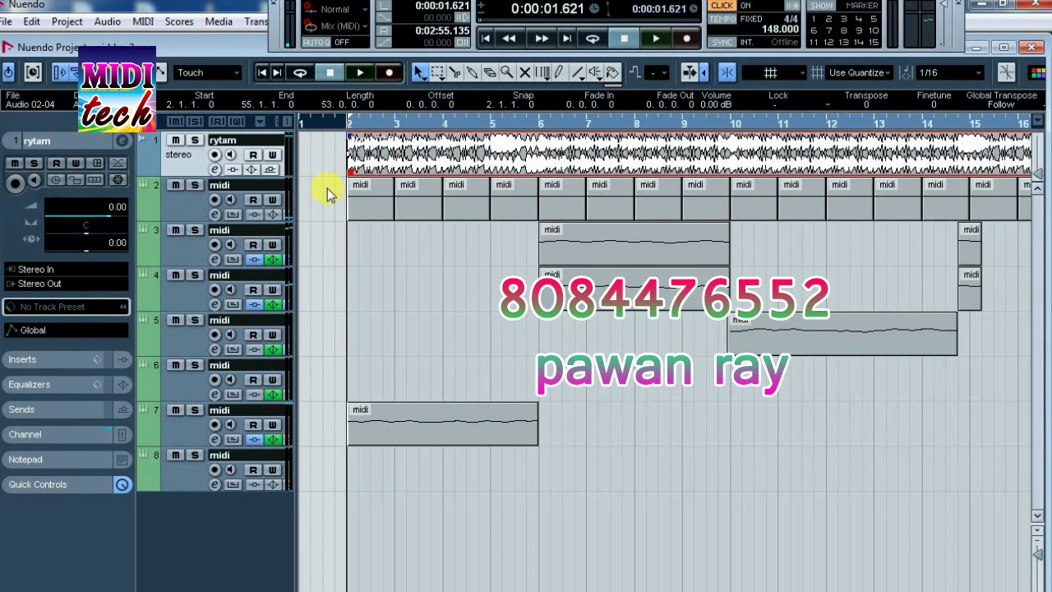
key(space)
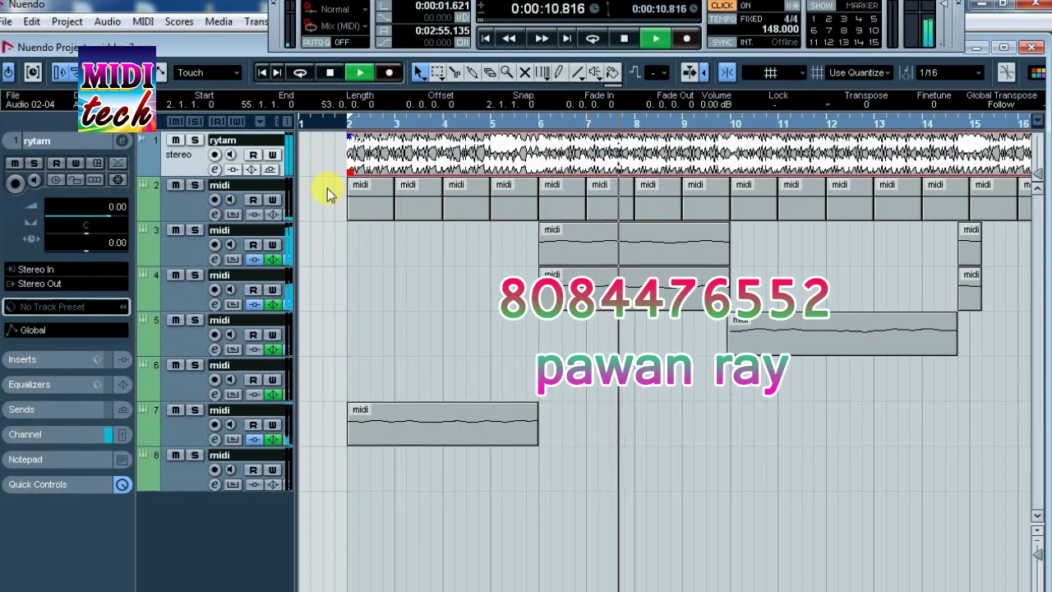
key(g)
key(g)
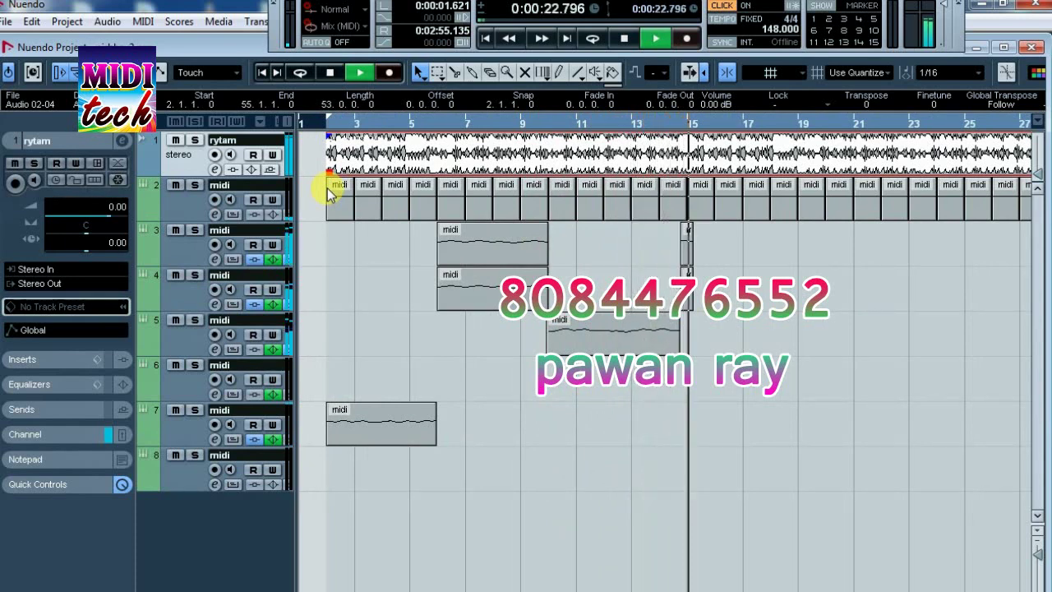
key(space)
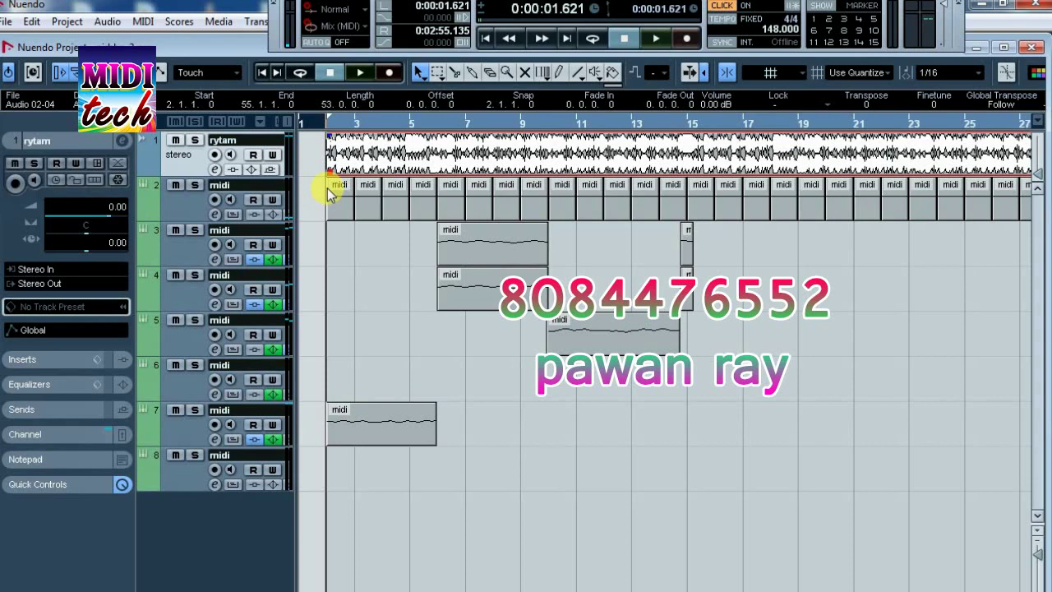
Listen to the section starting at bar 6, where the MIDI parts on tracks 3 and 4 begin, and stop playback
click(439, 123)
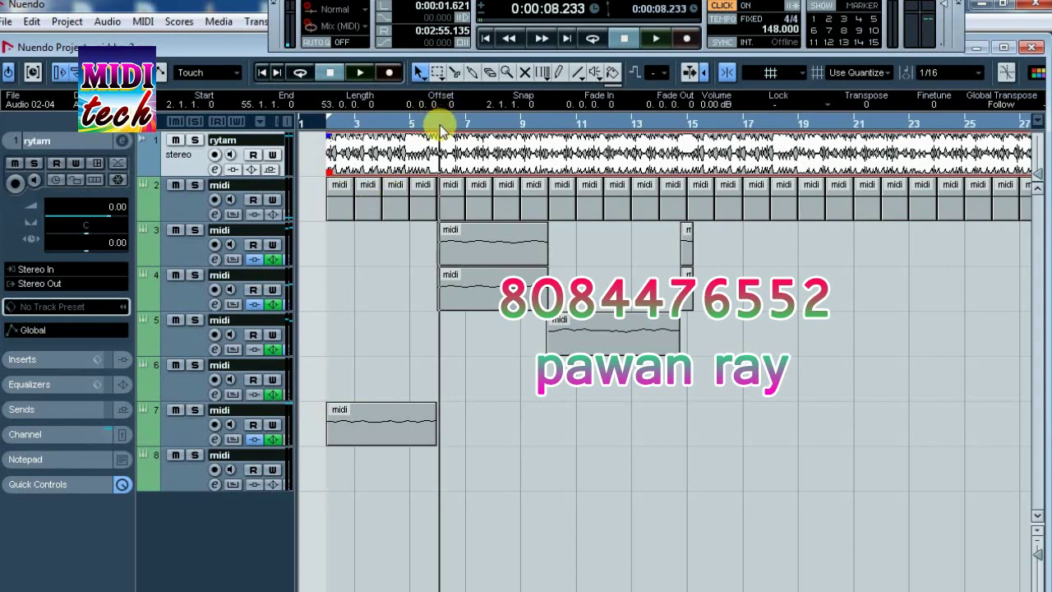
click(437, 125)
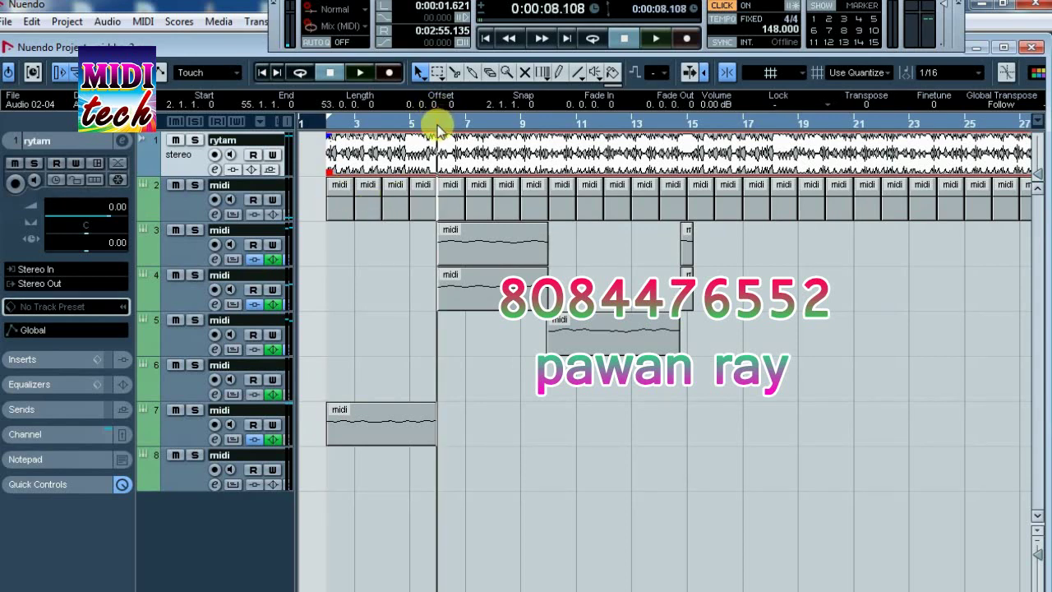
key(space)
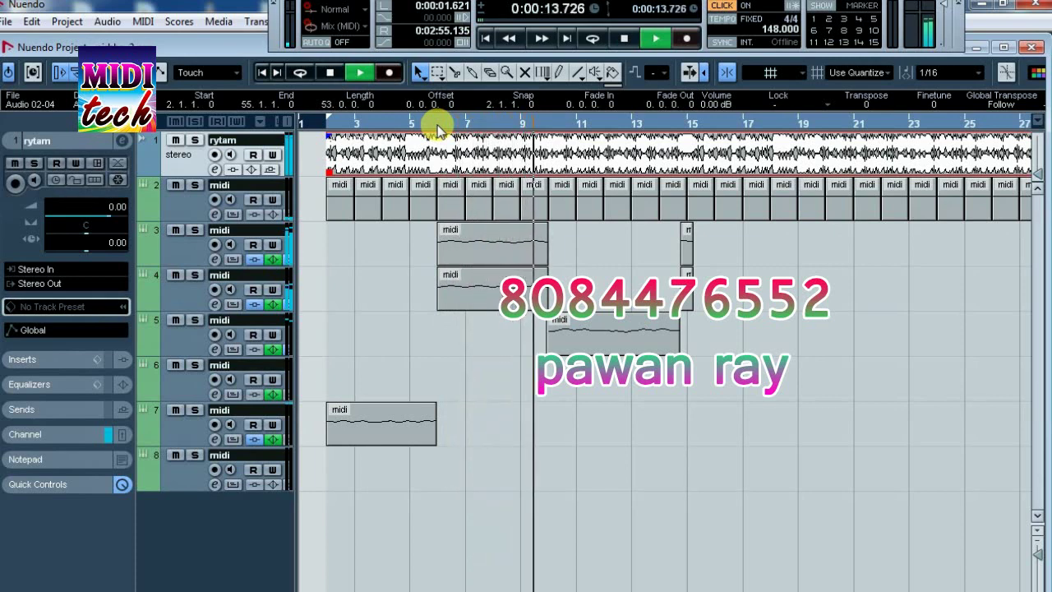
key(space)
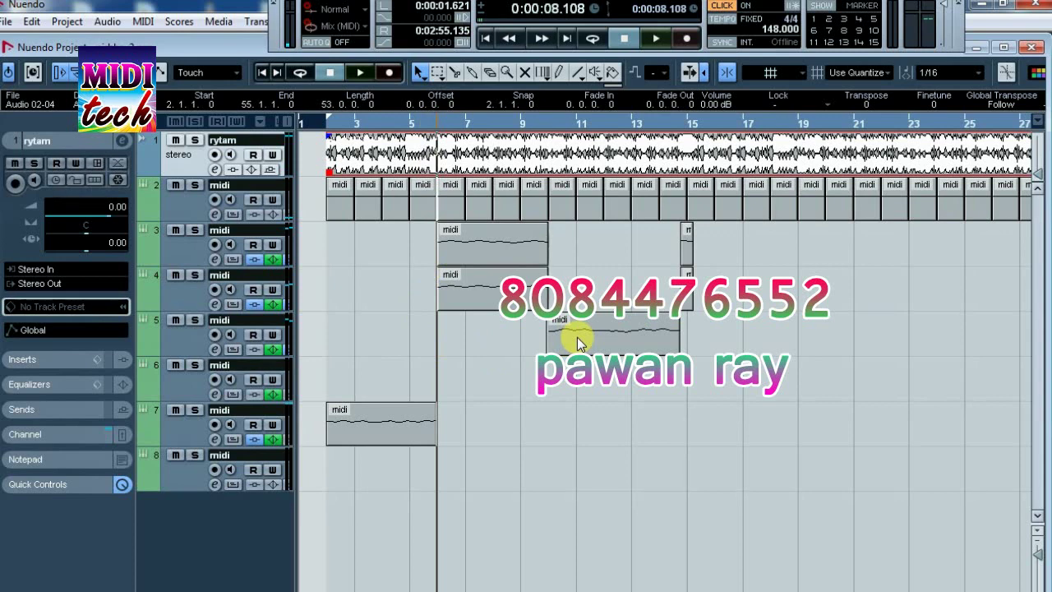
Play a short passage from just before the short MIDI parts near bar 15 on tracks 3 and 4
click(674, 124)
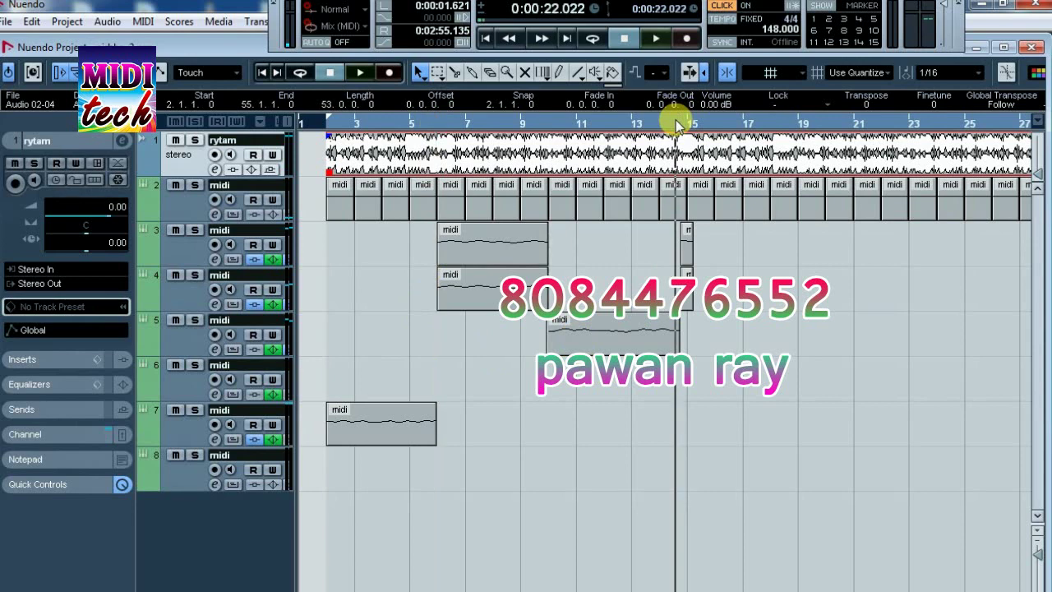
key(space)
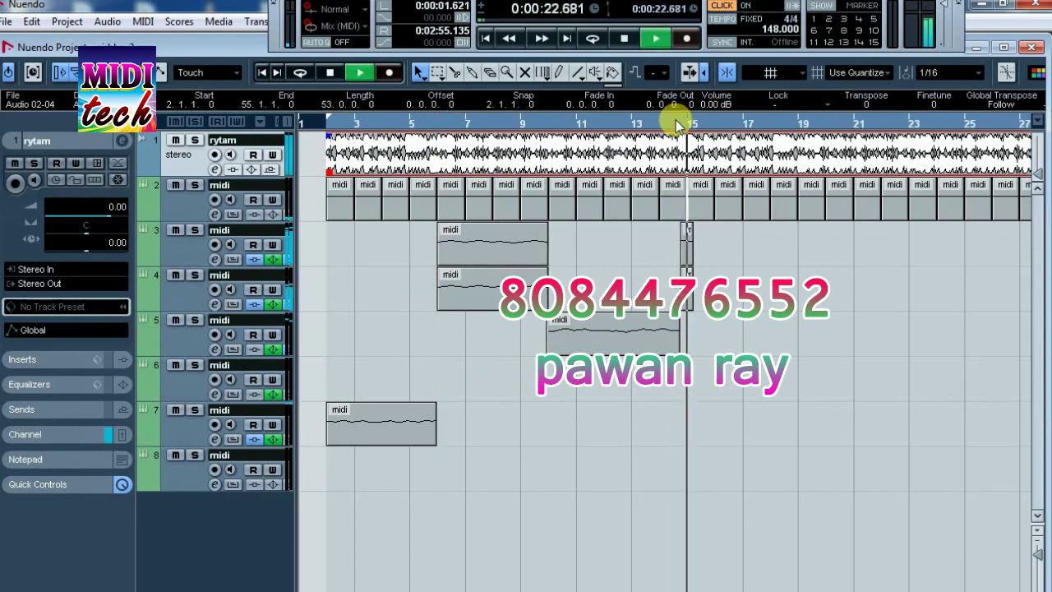
key(space)
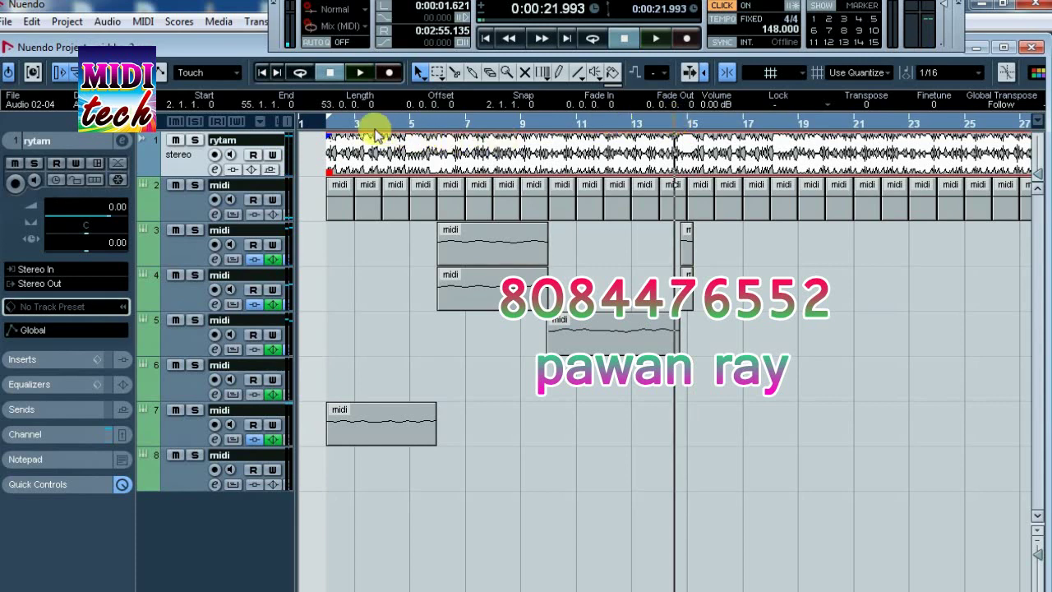
Briefly play the opening of the arrangement at bar 2 and stop
click(329, 129)
key(space)
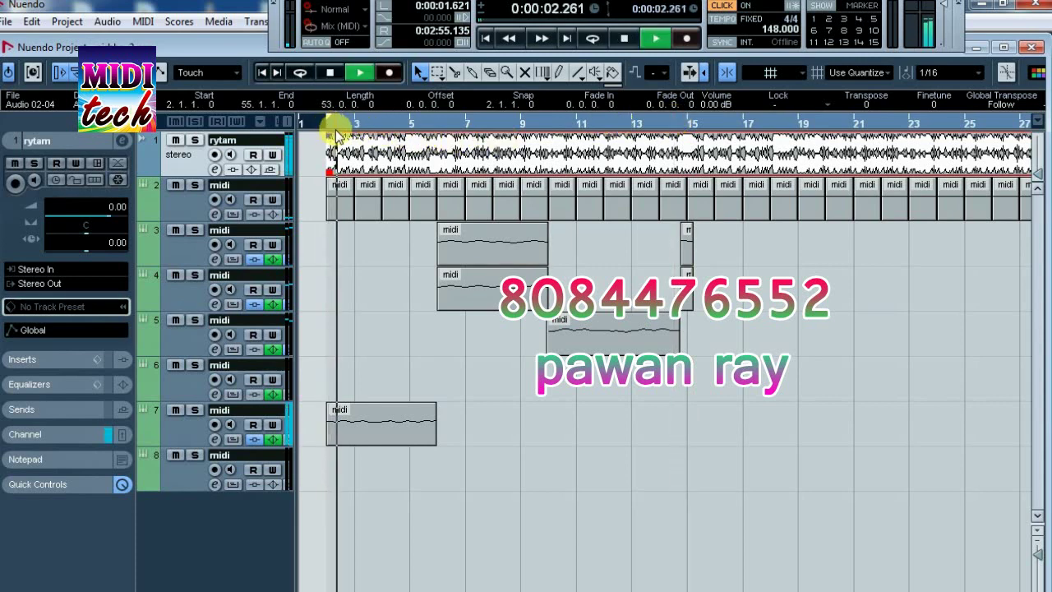
key(space)
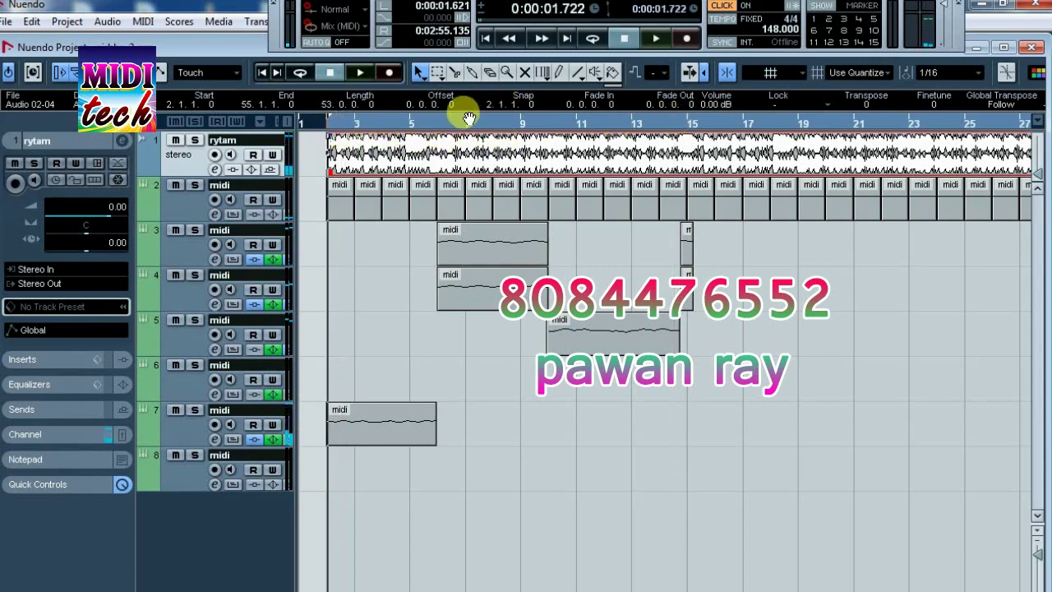
Set the locators around the first MIDI part on track 7 and play it back from bar 2
drag(435, 129, 345, 125)
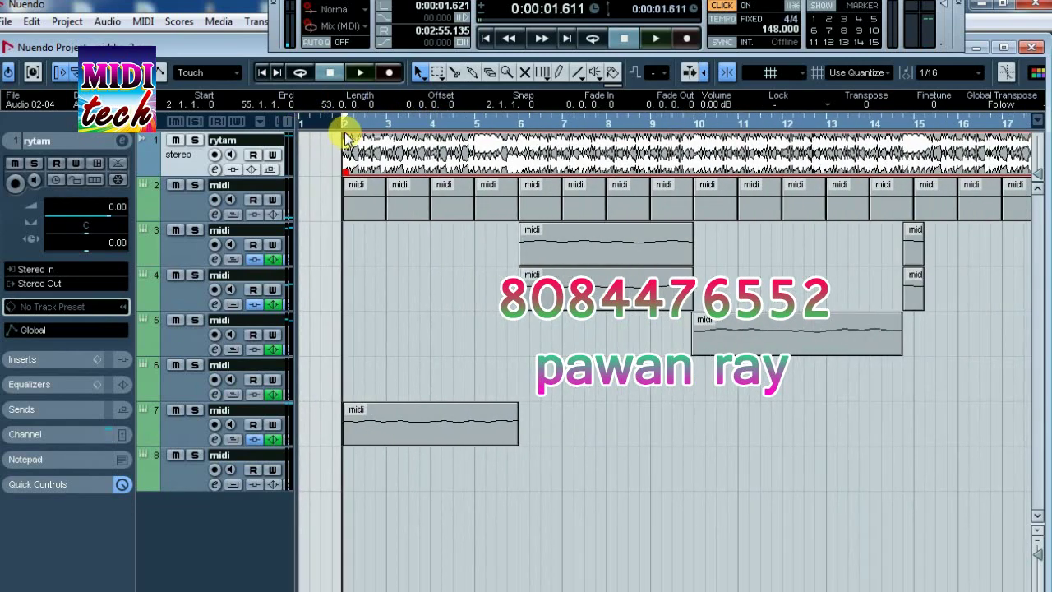
click(465, 442)
key(p)
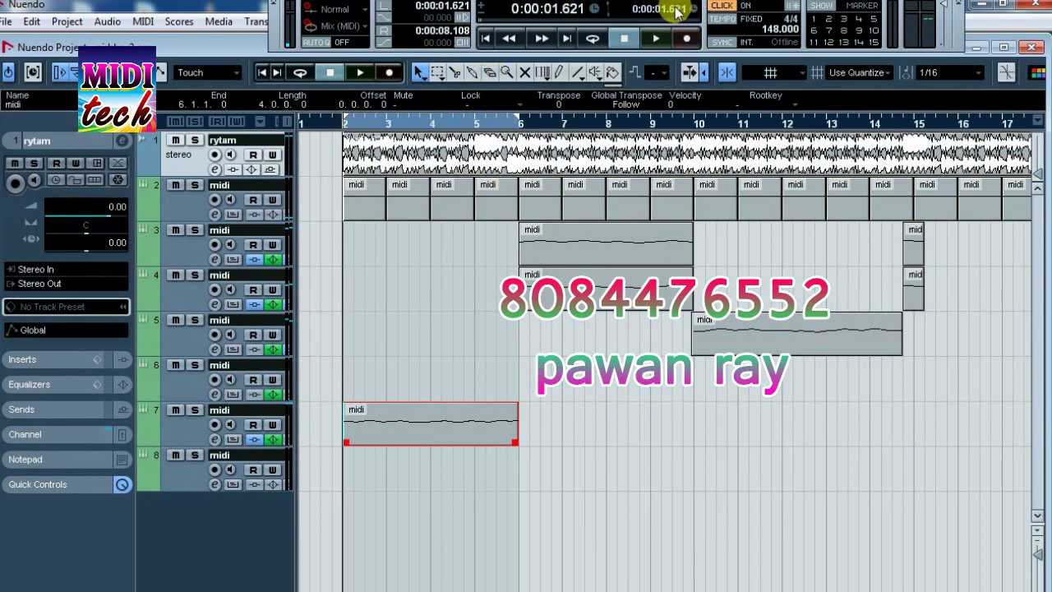
key(space)
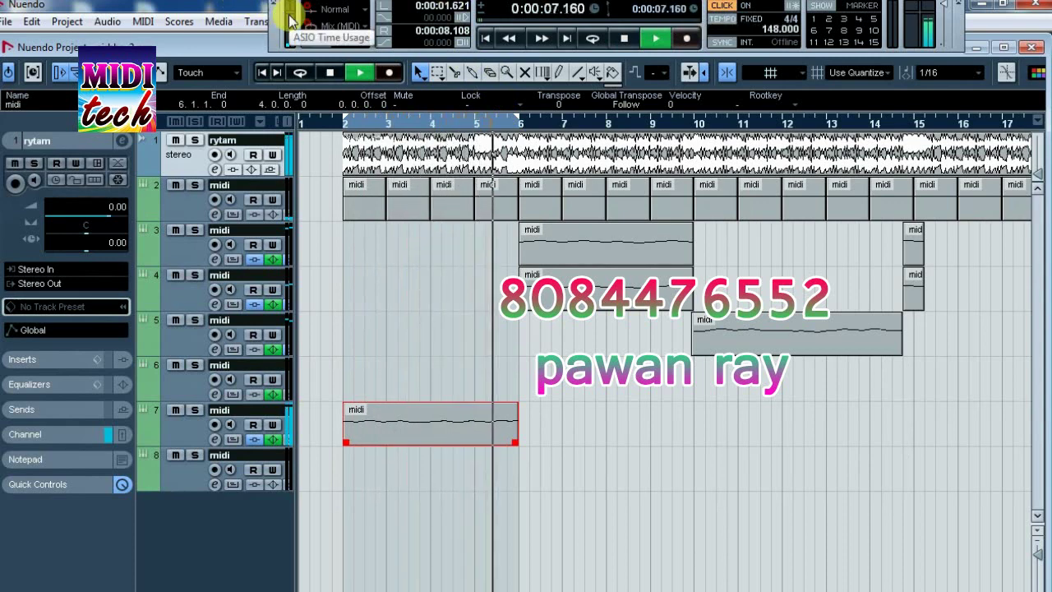
key(space)
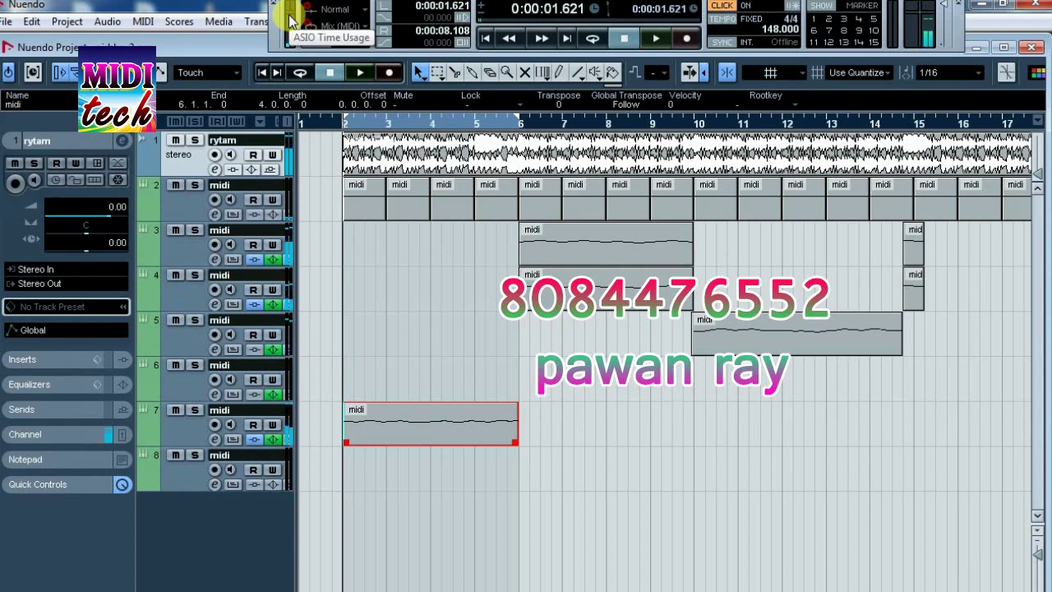
Set the locators around the track 4 MIDI part spanning bars 6 to 10 and play it from bar 6
click(519, 124)
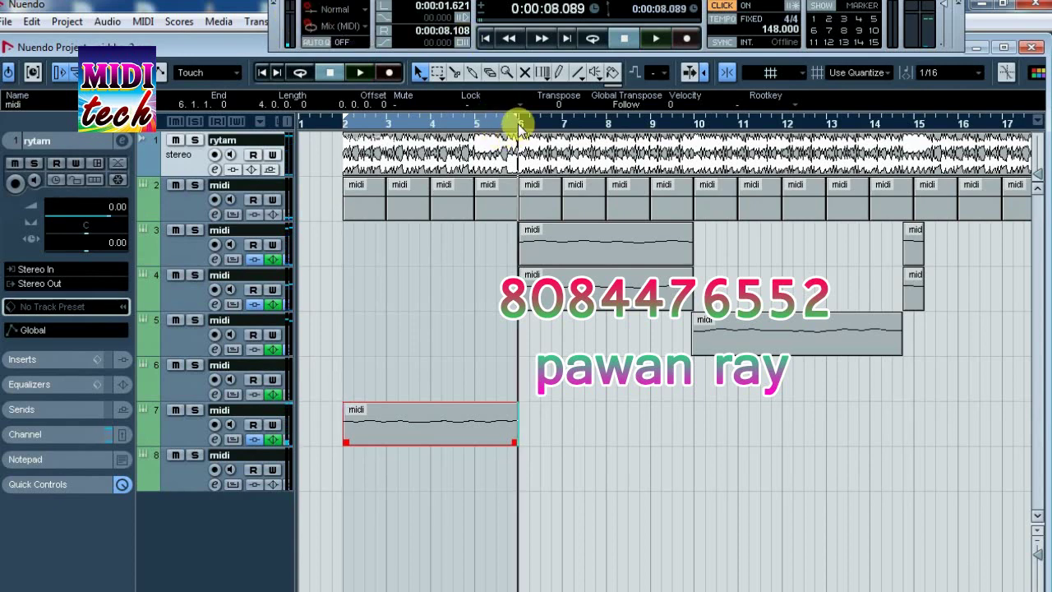
click(581, 306)
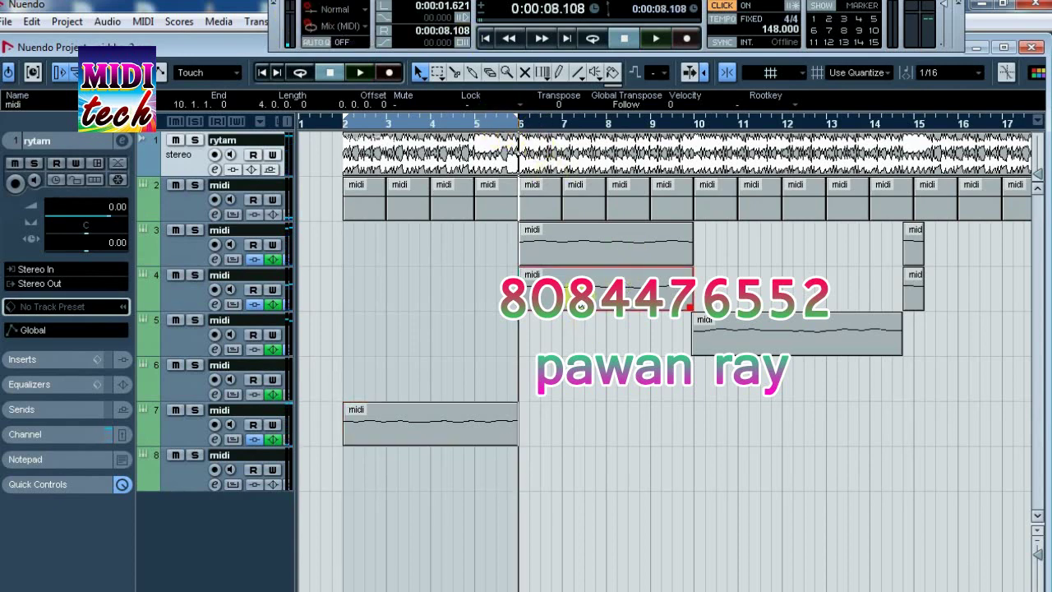
key(p)
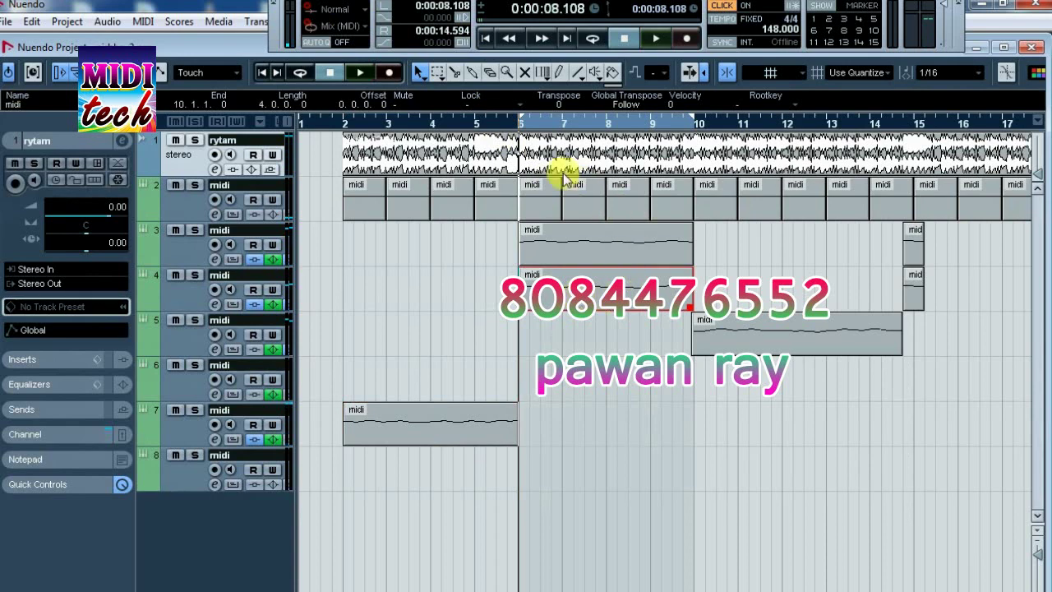
key(space)
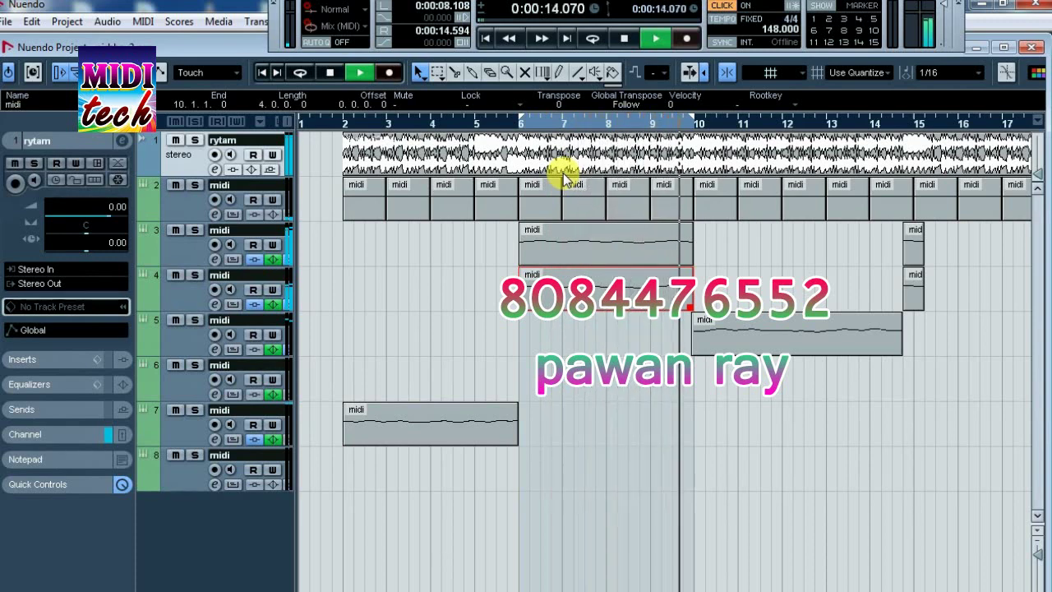
key(space)
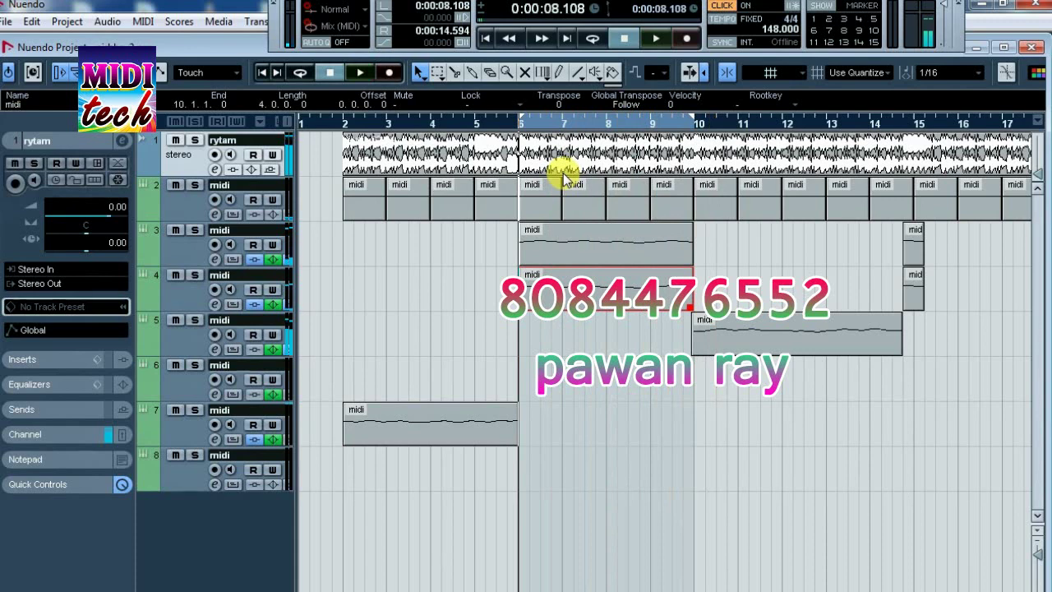
Set the locators around the MIDI part on track 5 and play through it from just before bar 10
click(778, 351)
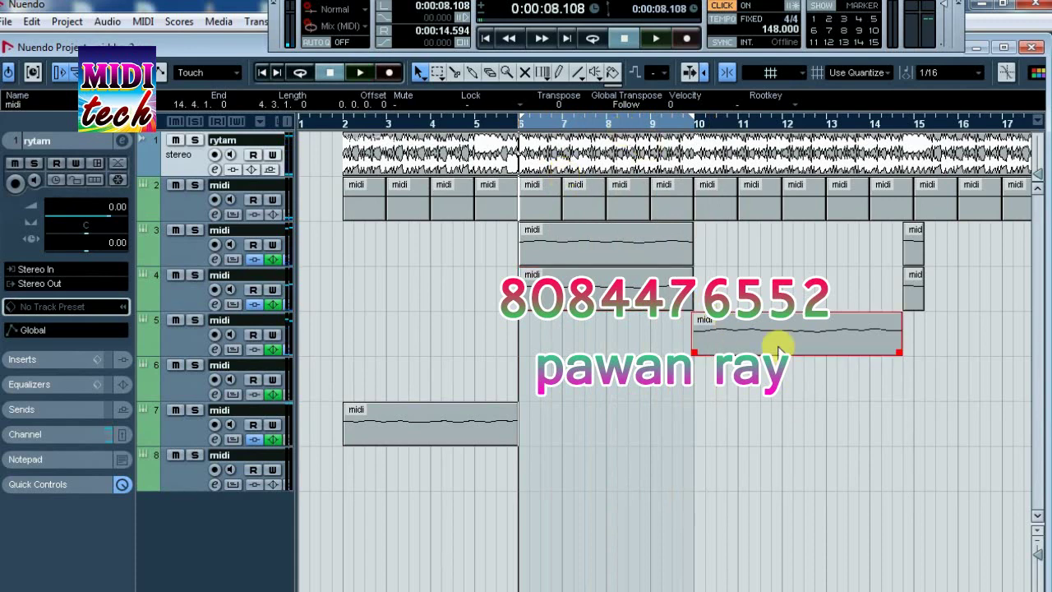
key(p)
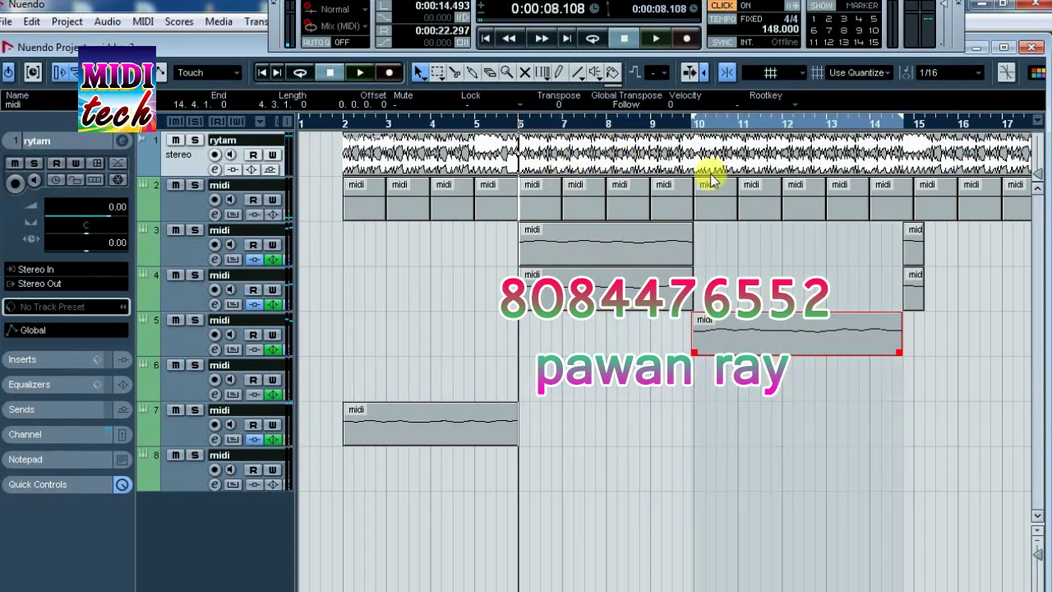
click(682, 123)
key(space)
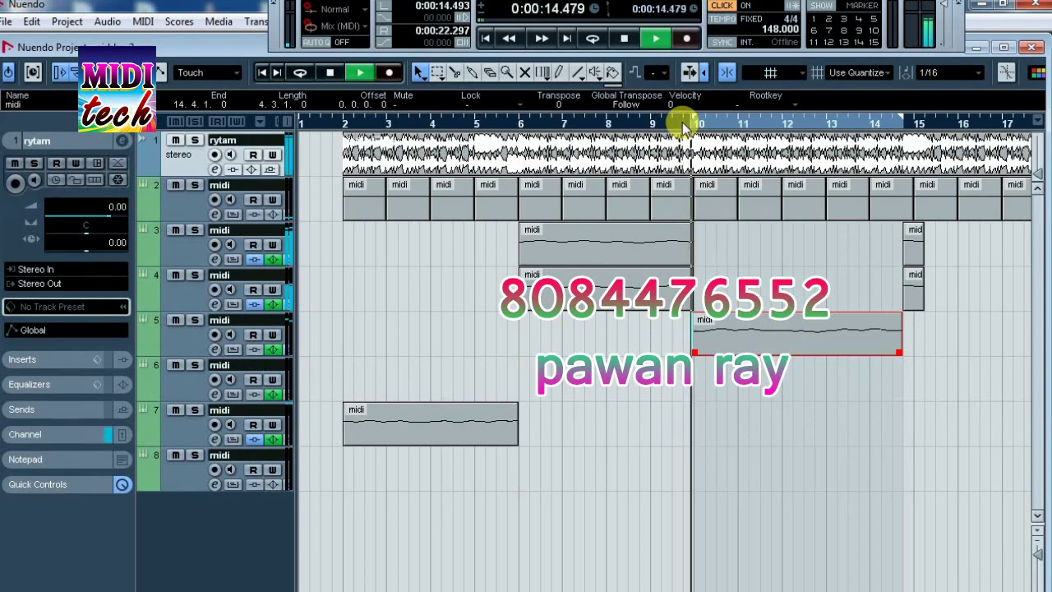
key(g)
key(g)
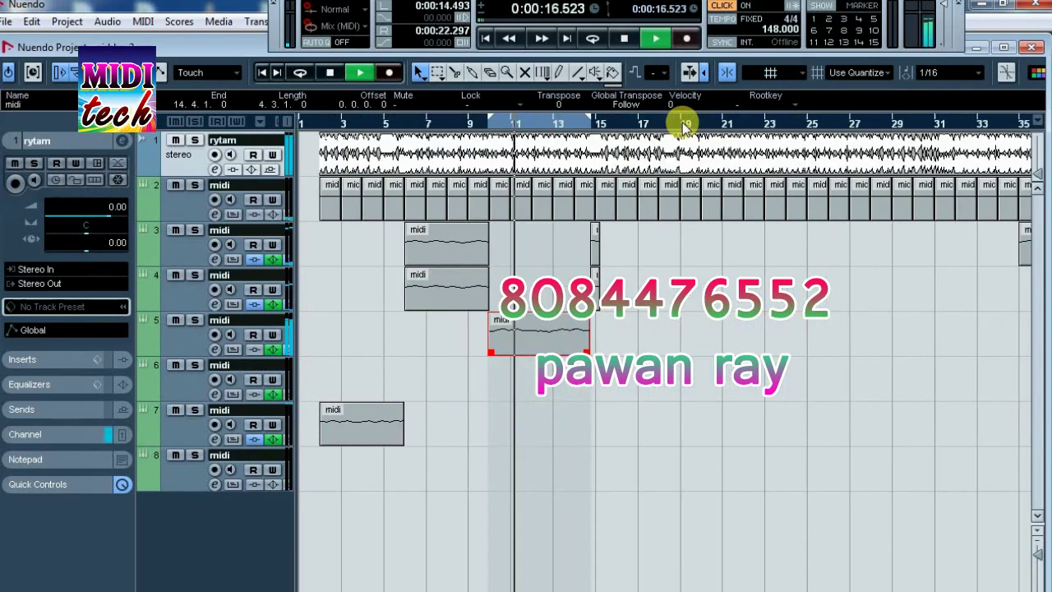
key(g)
key(h)
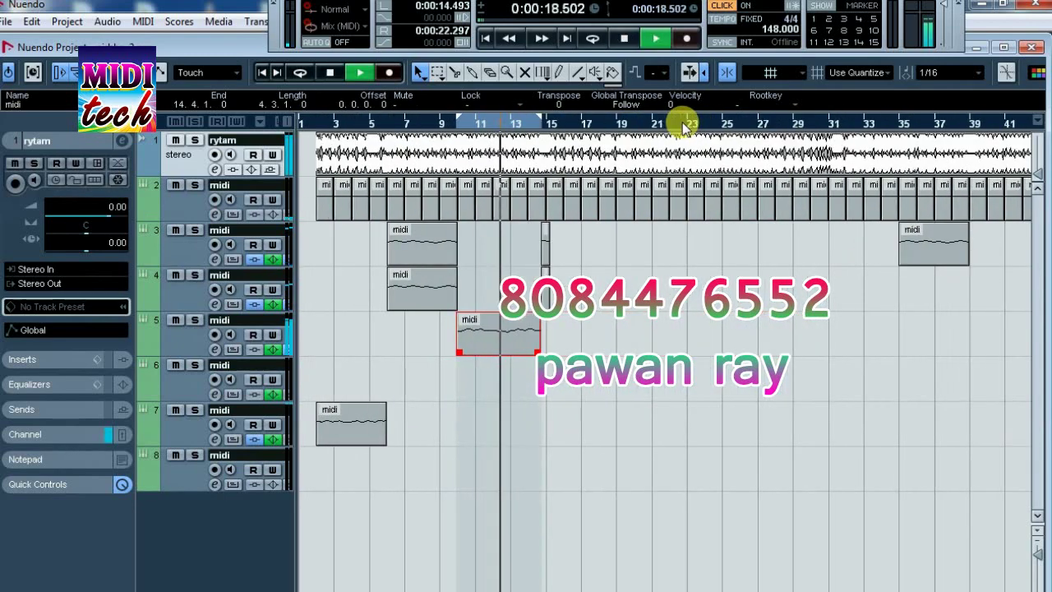
key(h)
key(h)
key(h)
key(h)
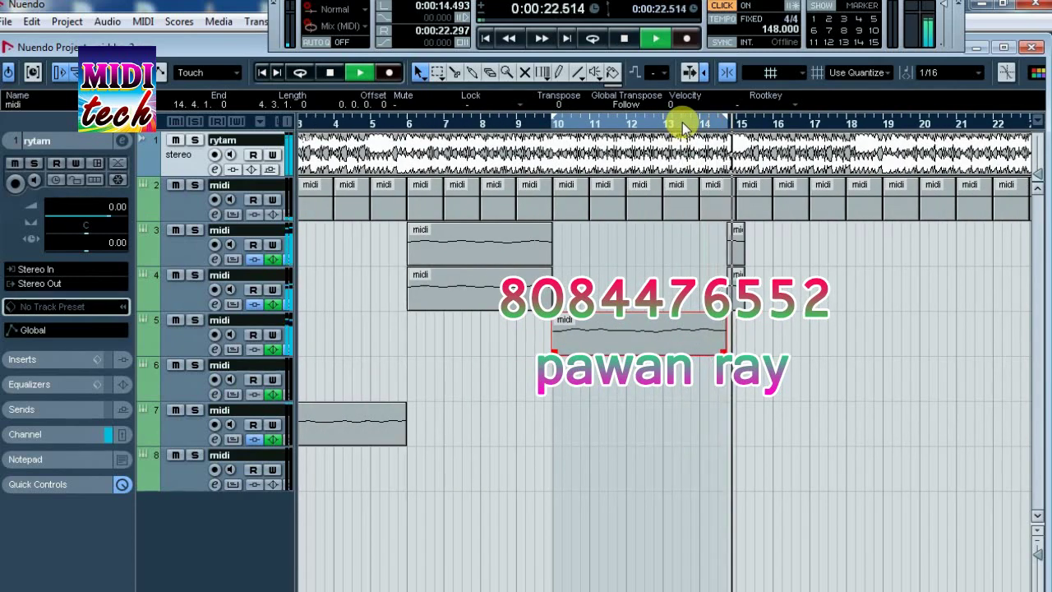
key(space)
Place the playhead at bar 35, at the start of the MIDI part on track 3
key(g)
key(g)
key(g)
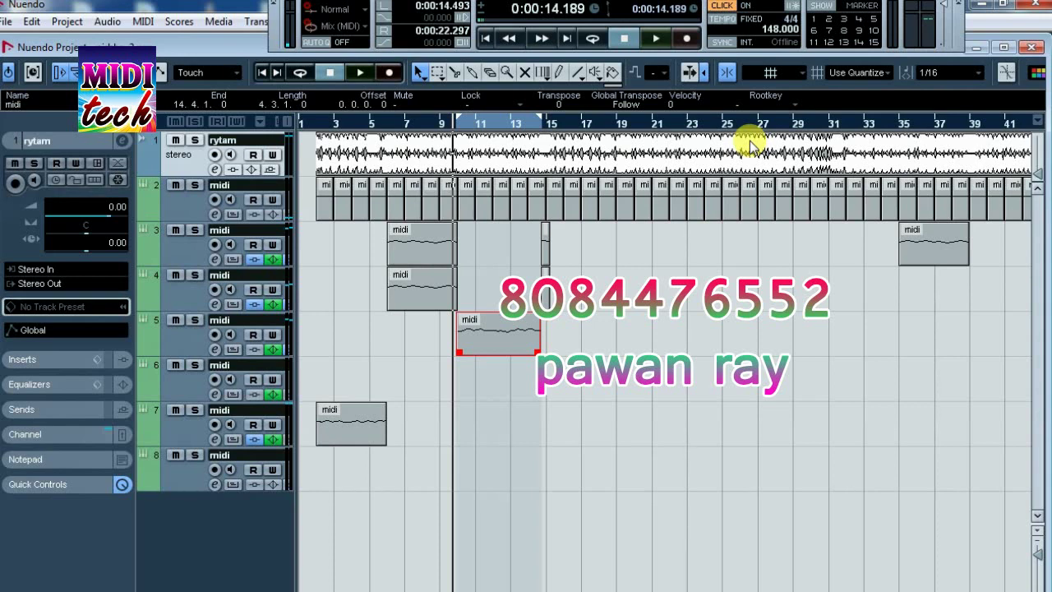
click(899, 123)
drag(901, 123, 899, 165)
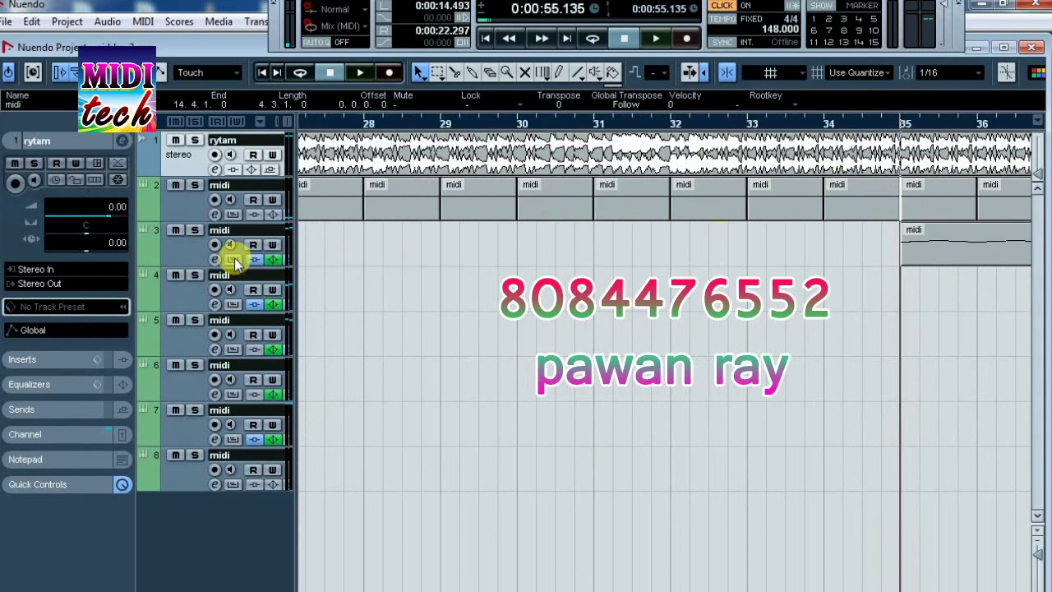
Select MIDI track 3, routed to SwarPlug, and lower its volume to -16.70
click(182, 251)
drag(86, 215, 71, 220)
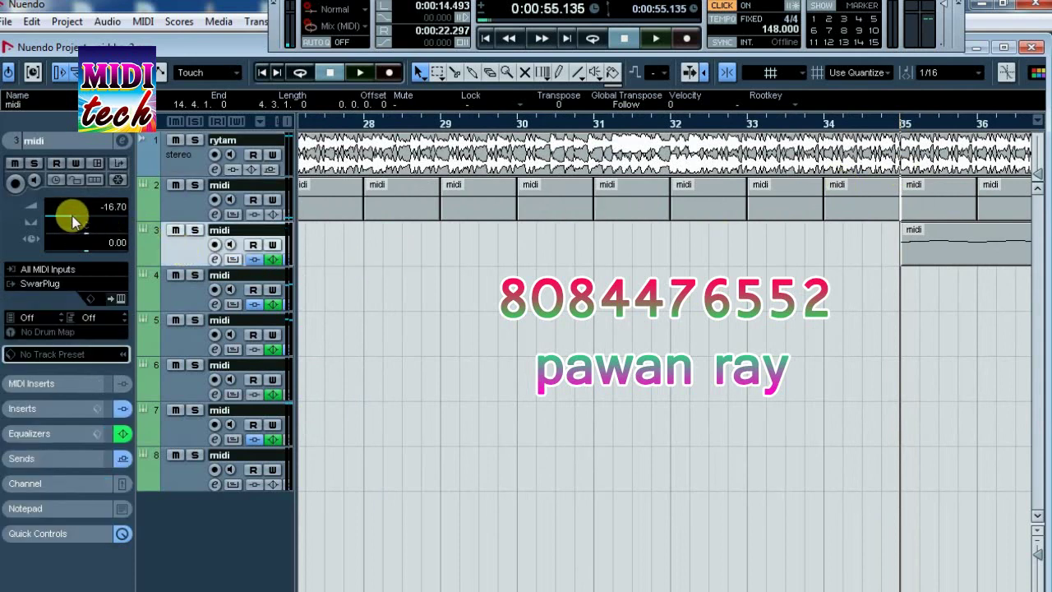
key(g)
key(g)
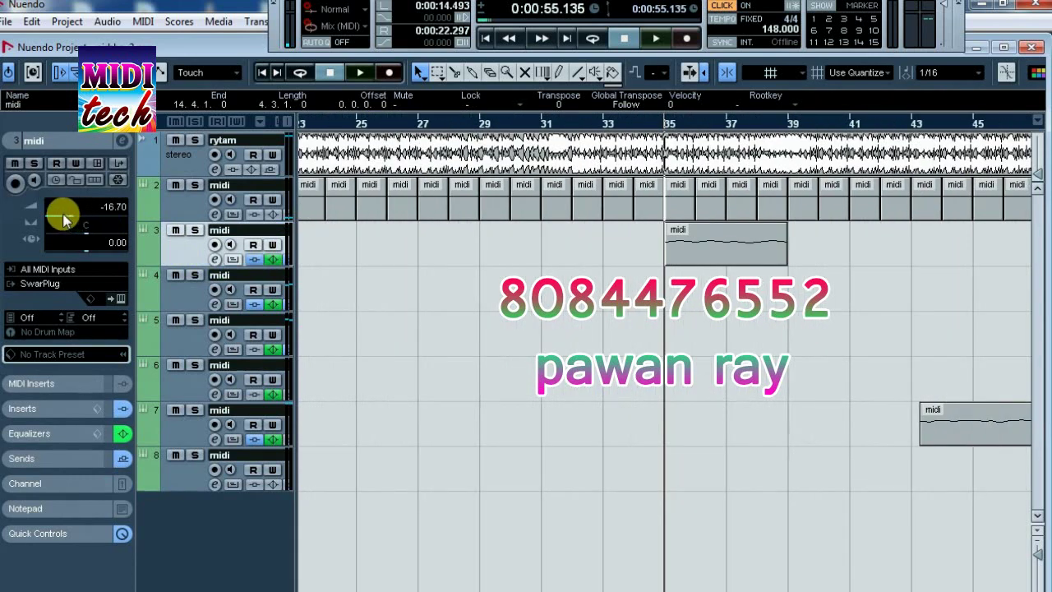
Lower the volume of MIDI track 3 to -23.15 and audition its part twice from bar 35
scroll(65, 220, down, 5)
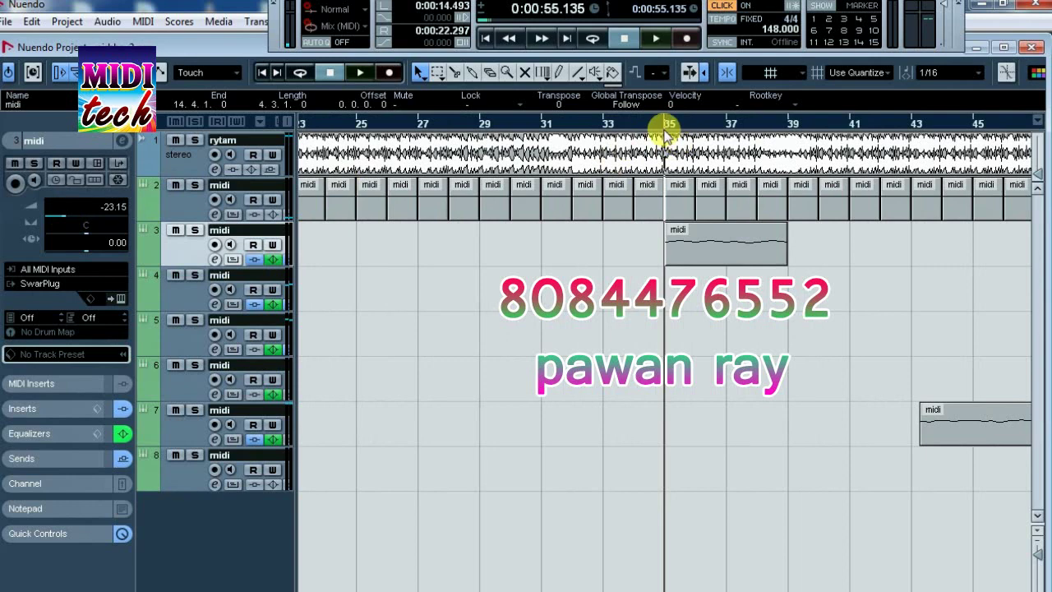
key(space)
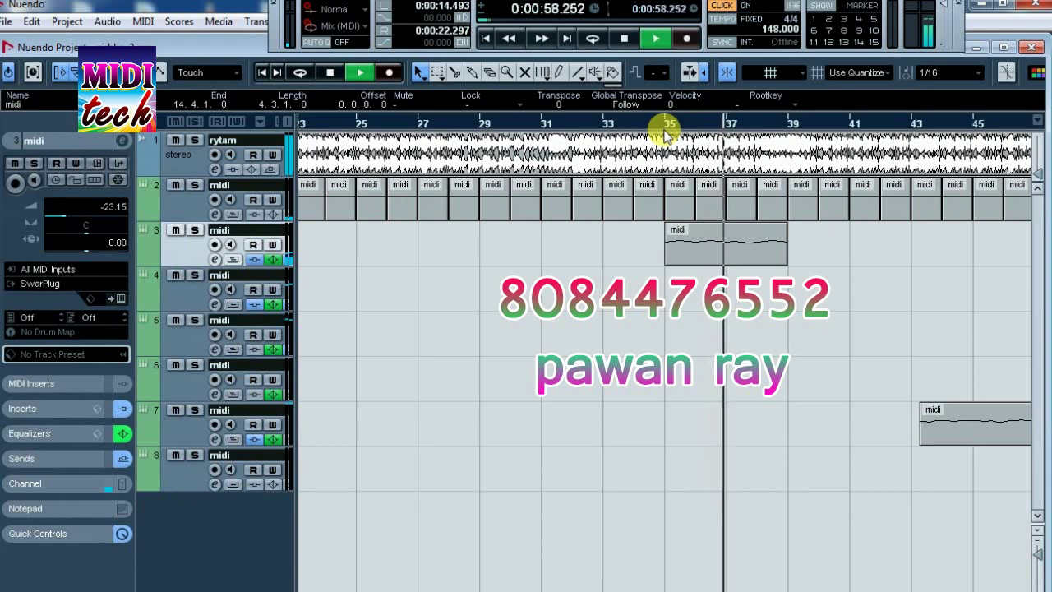
key(space)
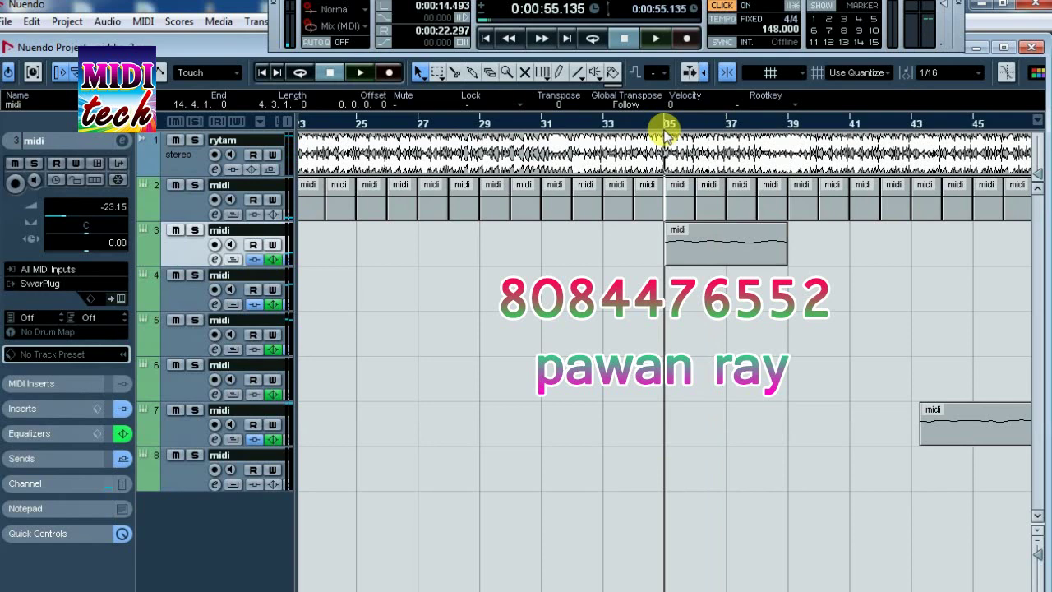
key(space)
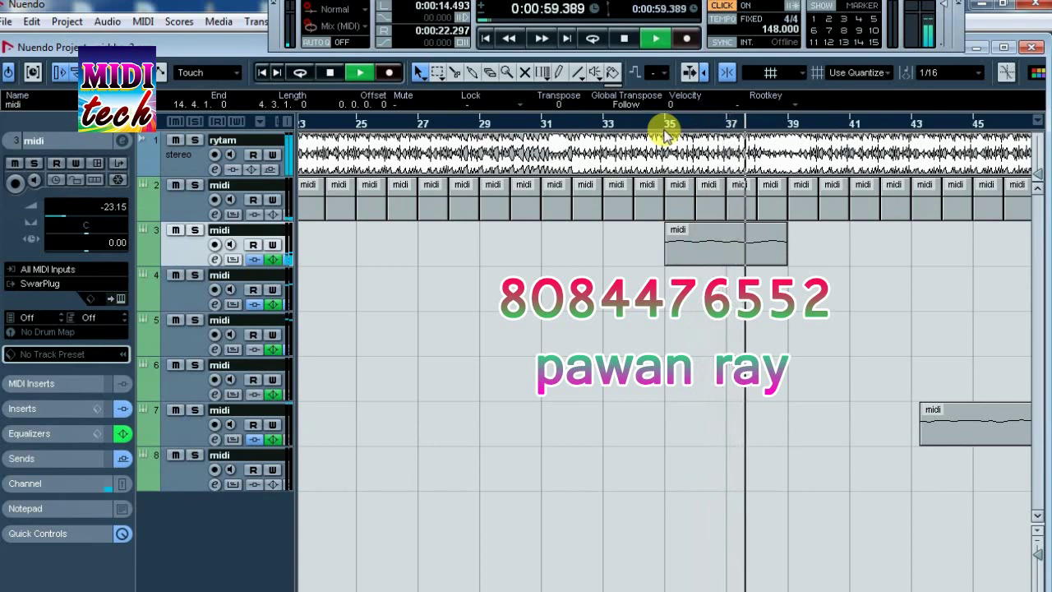
key(space)
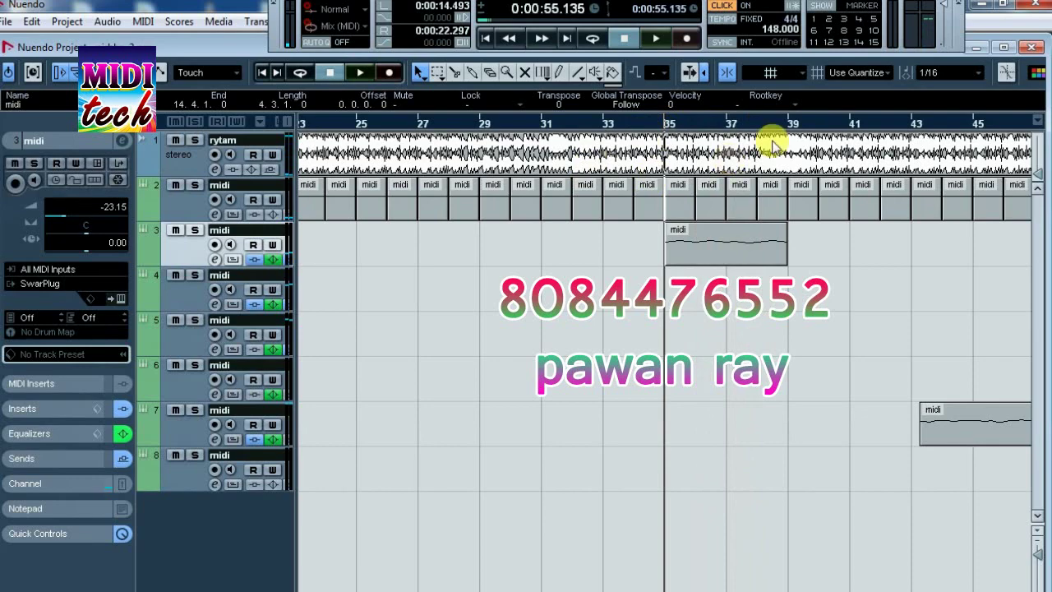
Place the playhead at the start of the second MIDI part on track 7, just after bar 43
key(h)
key(h)
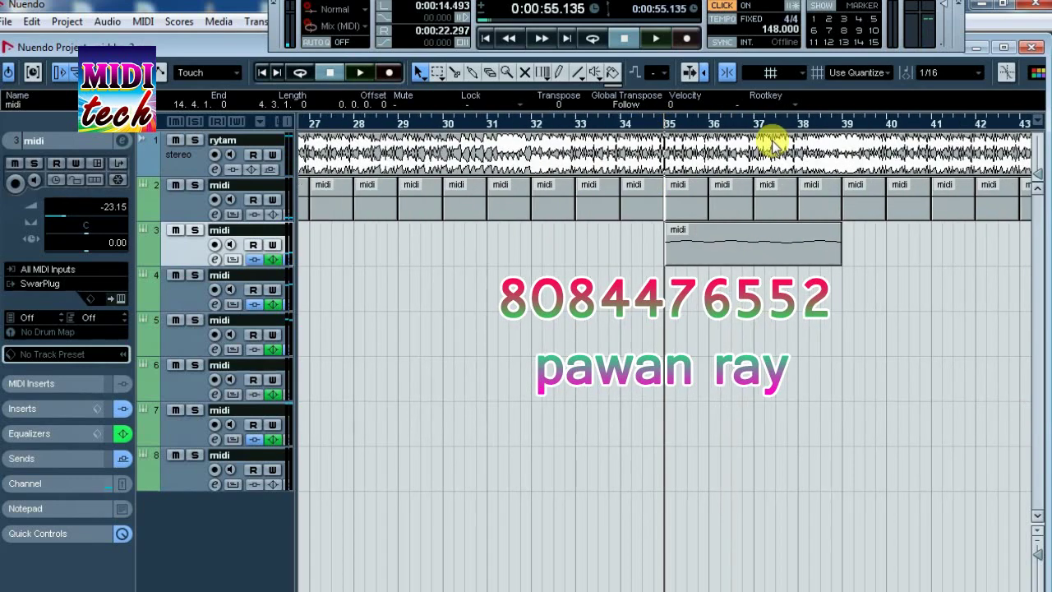
key(shift+f)
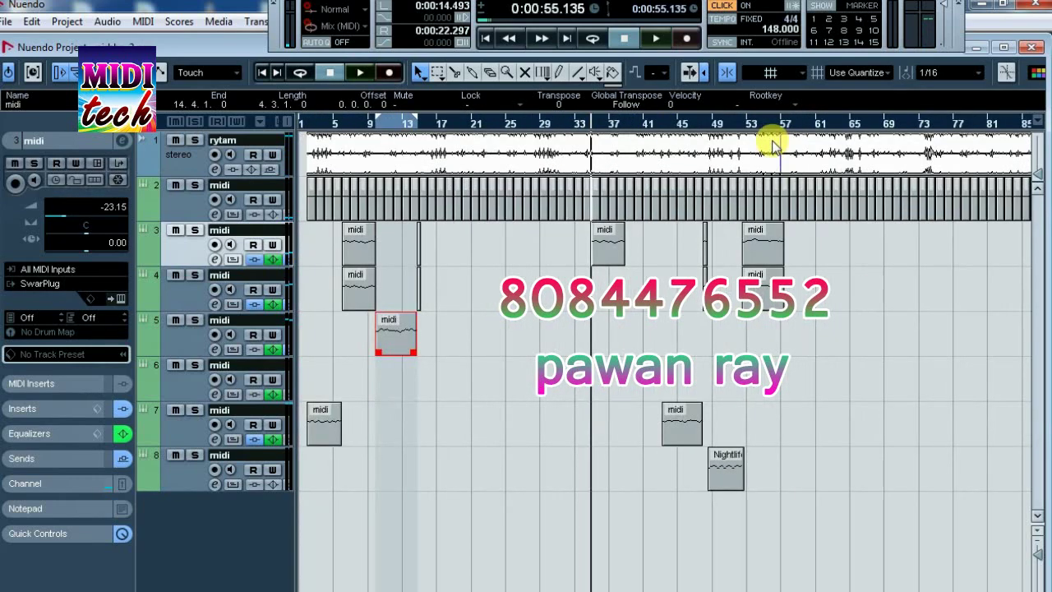
click(647, 121)
key(h)
key(h)
key(h)
key(h)
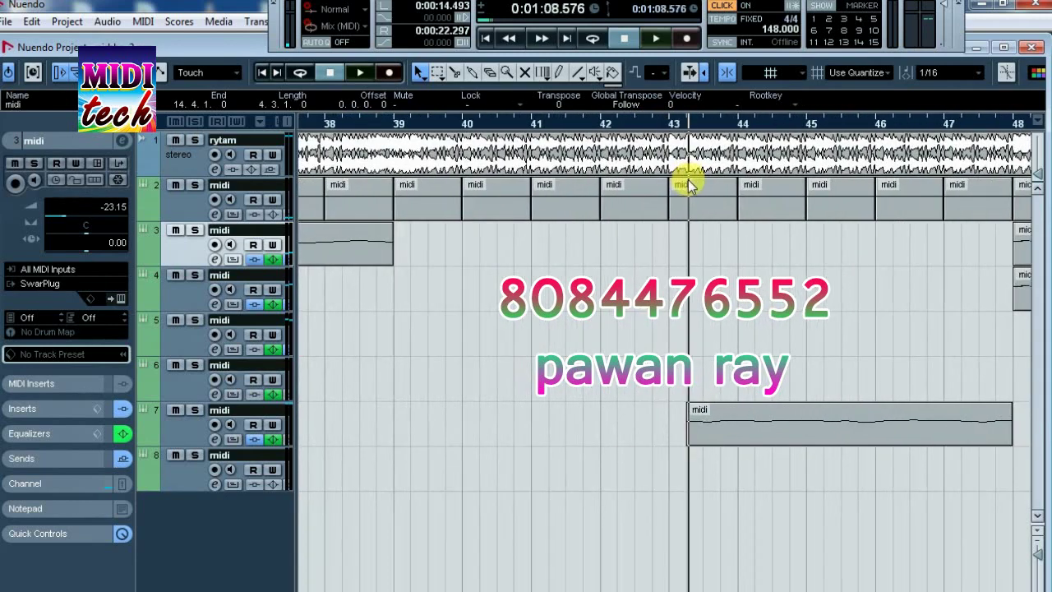
Play through the track 7 MIDI part from just after bar 43 into bar 48, then stop playback
key(space)
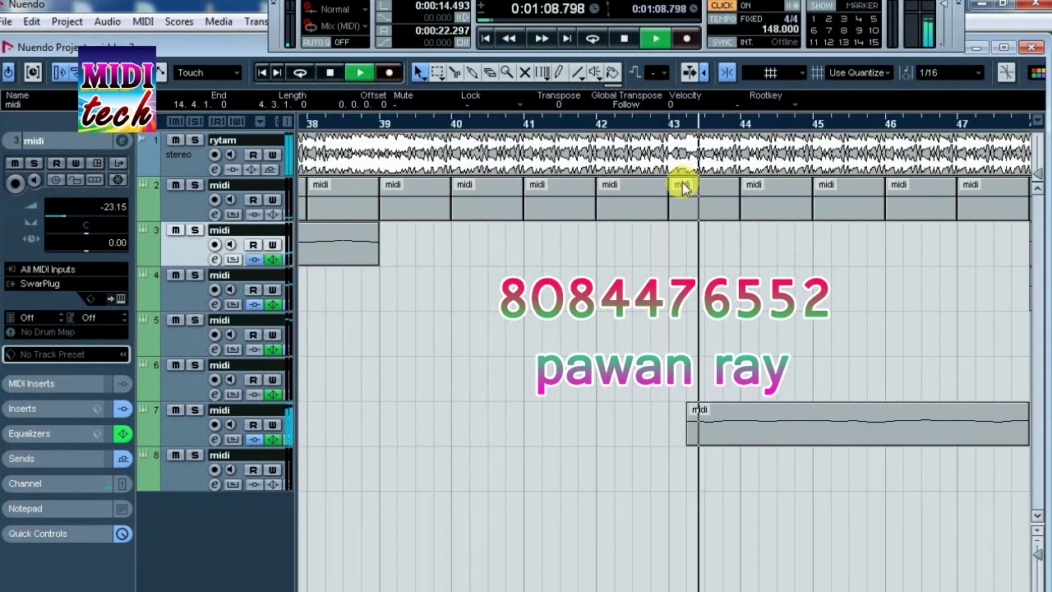
key(g)
key(g)
key(g)
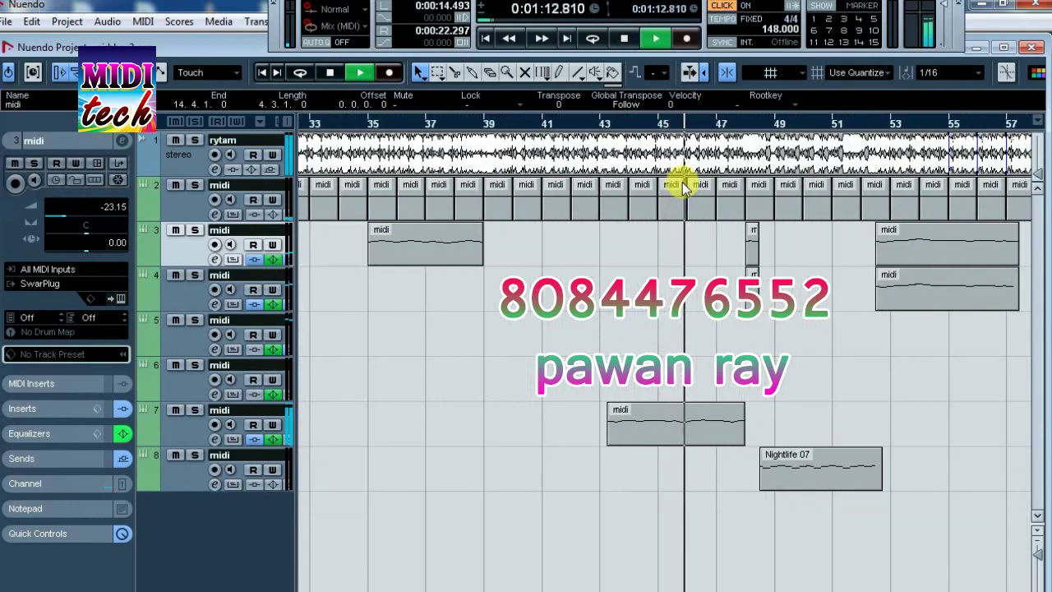
key(h)
key(h)
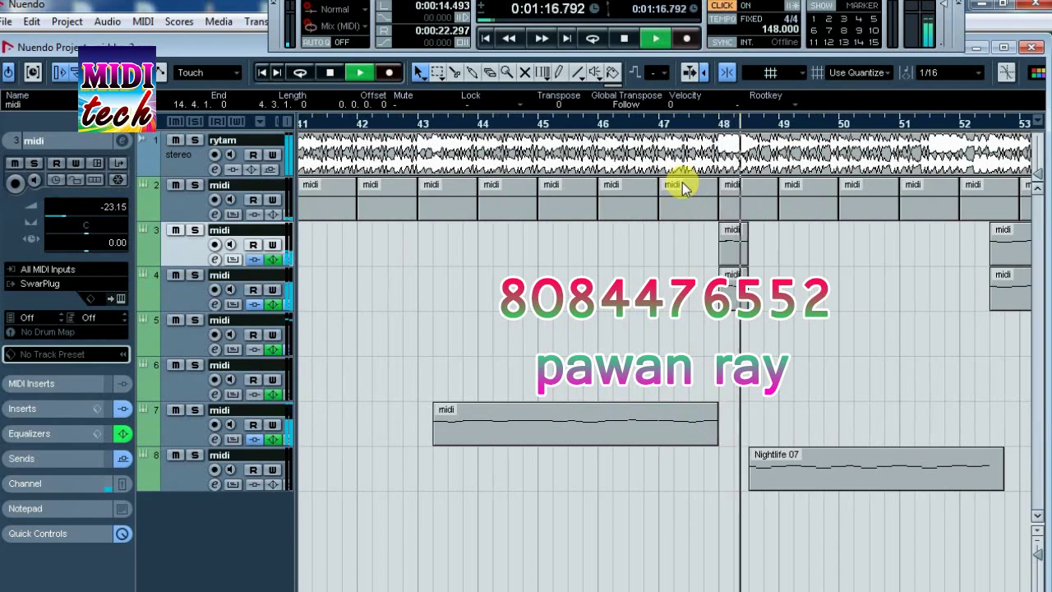
key(space)
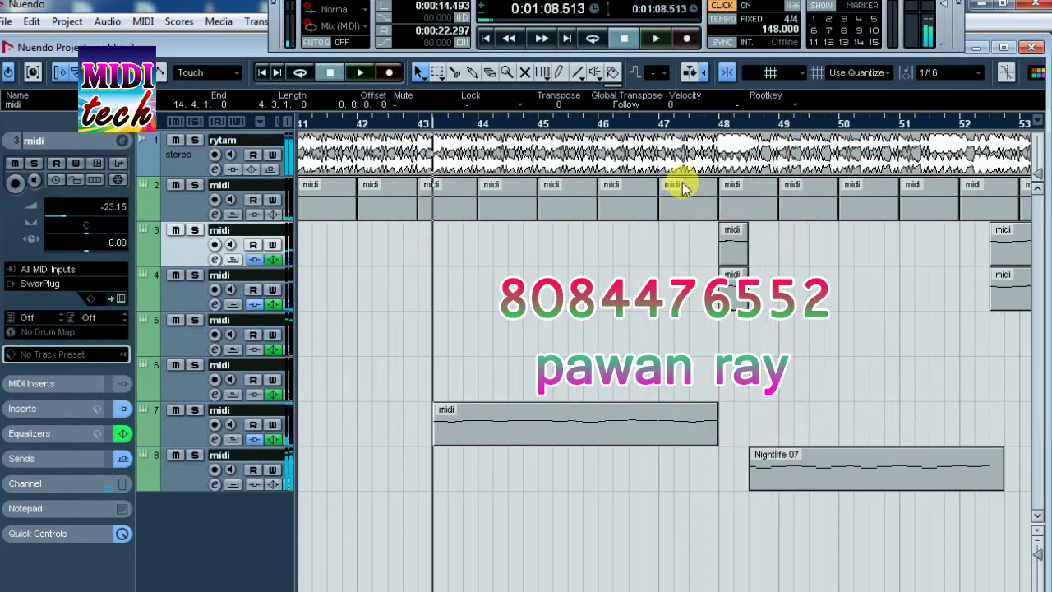
Set the volume of MIDI track 3 to 0.00 and play the arrangement from bar 48 into bar 56
click(90, 211)
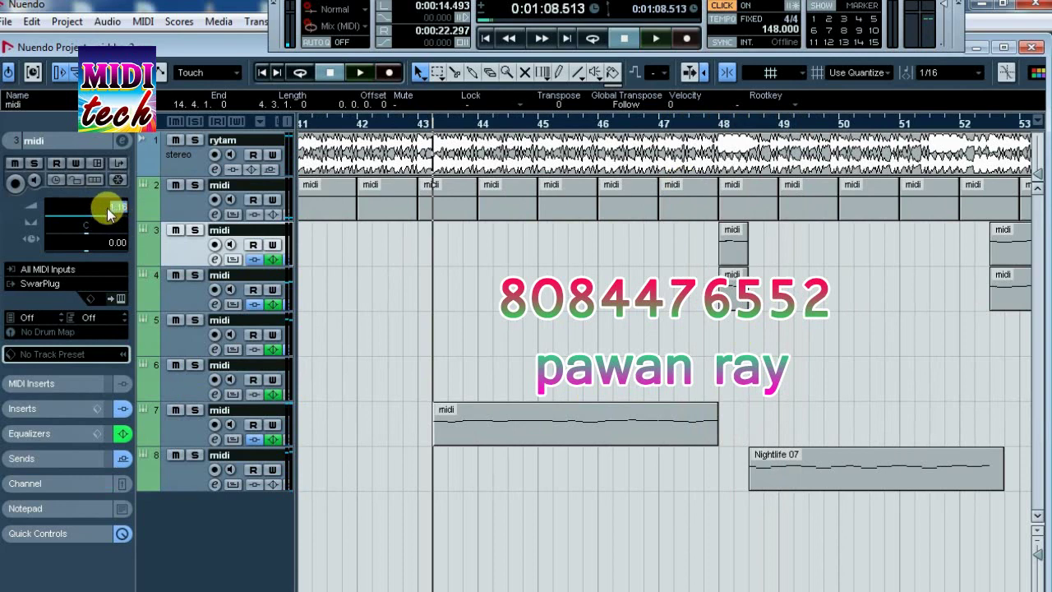
click(106, 212)
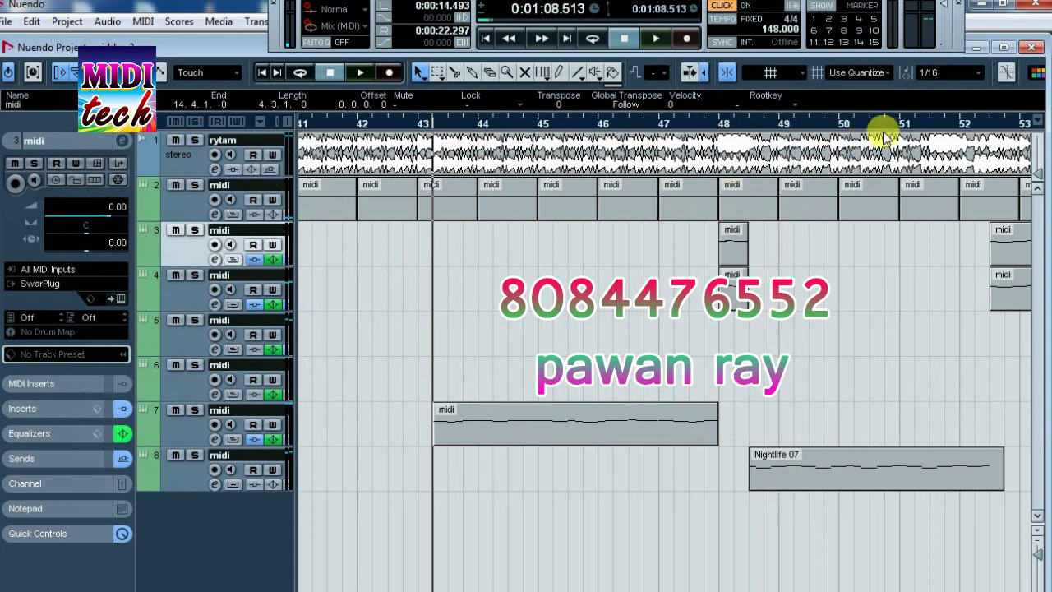
click(716, 125)
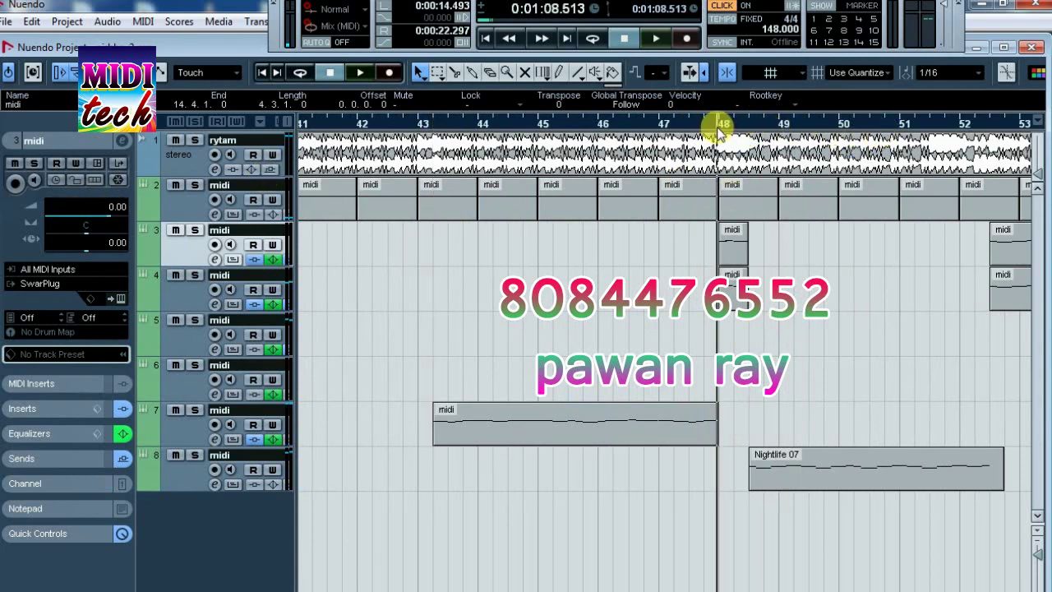
key(space)
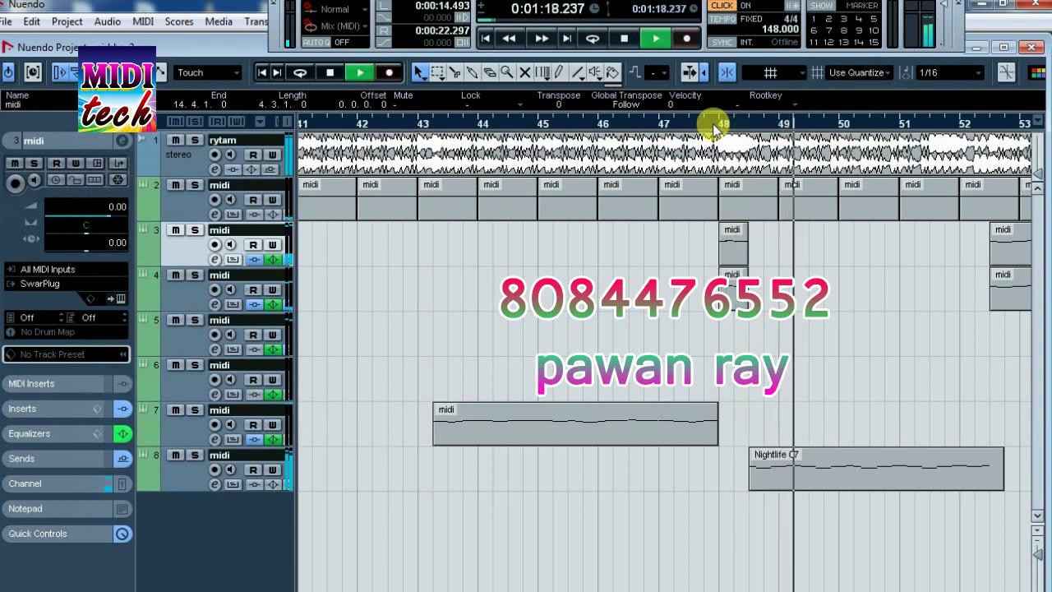
key(g)
key(g)
key(g)
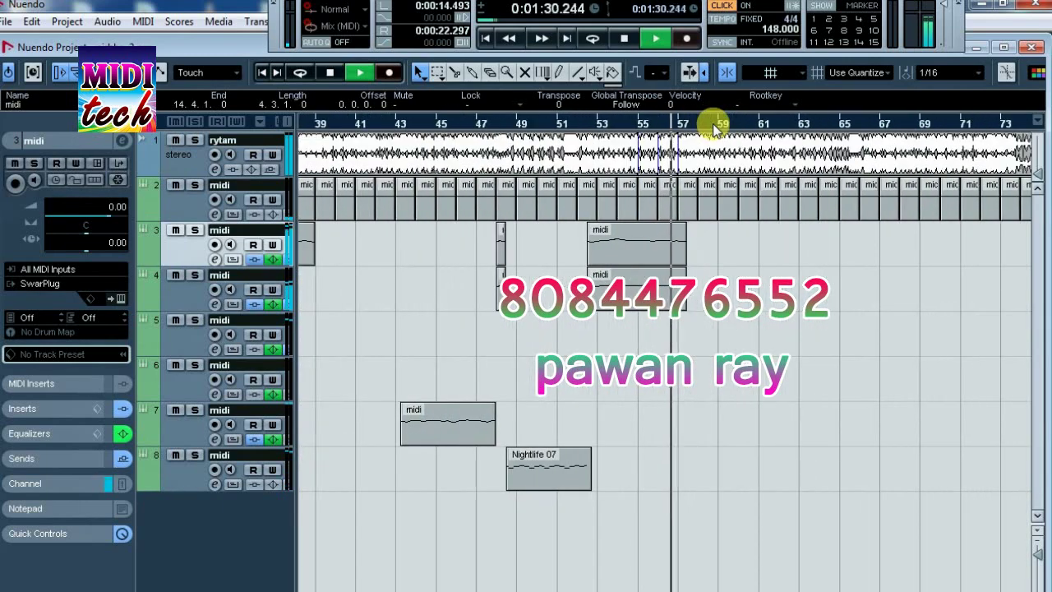
key(space)
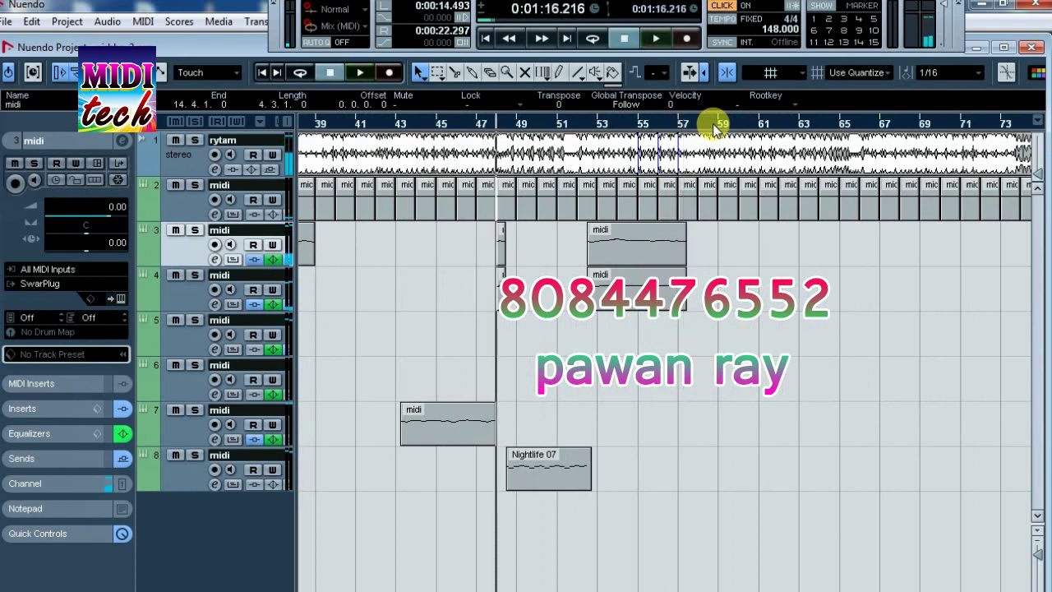
Examine the layout of the MIDI parts against the rhythm track across the whole arrangement
key(g)
key(g)
key(g)
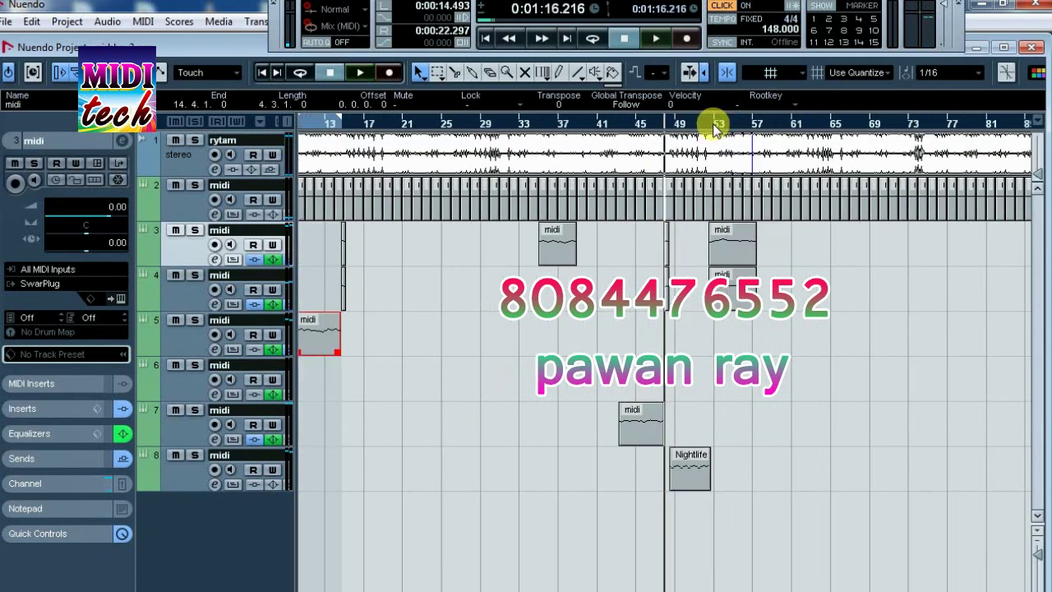
key(h)
key(h)
key(g)
key(g)
key(g)
key(g)
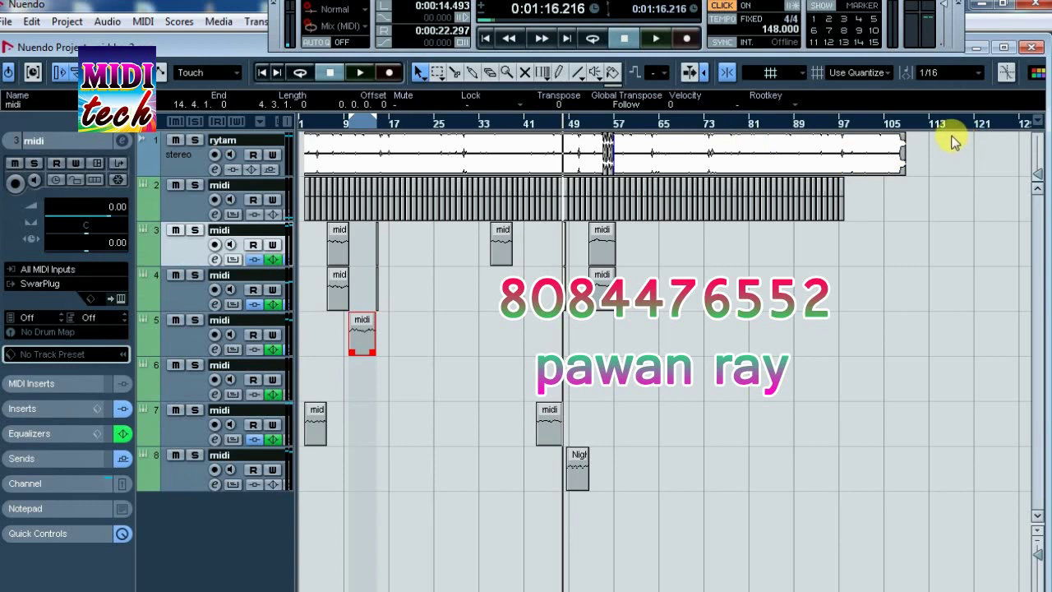
click(360, 588)
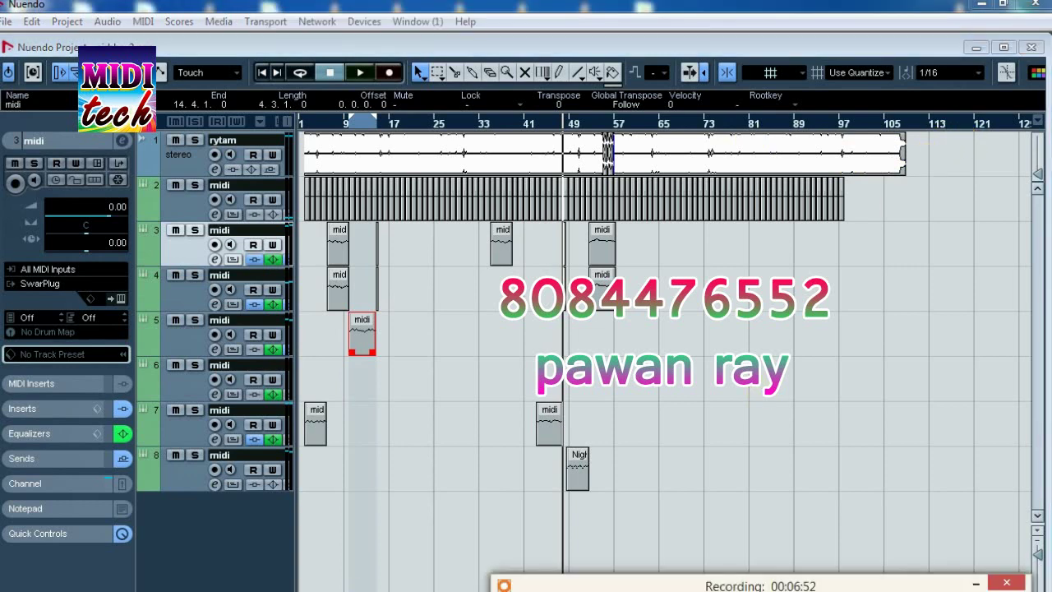